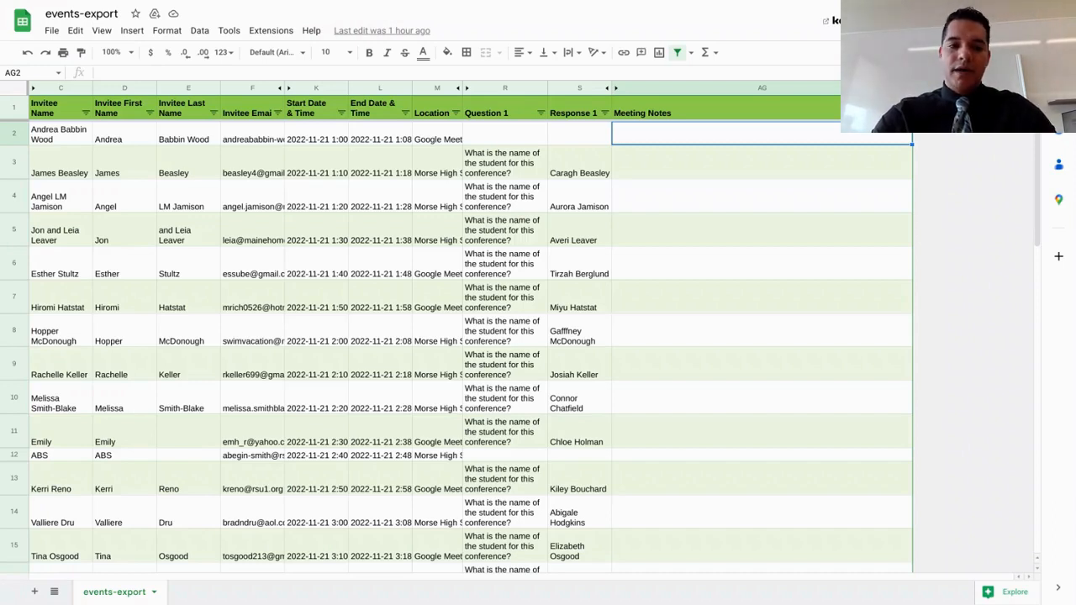
# Examine the invitee name, start time and meeting location entries in the first rows of the formatted events sheet
pyautogui.scroll(-3, 456, 345)
pyautogui.scroll(3, 457, 344)
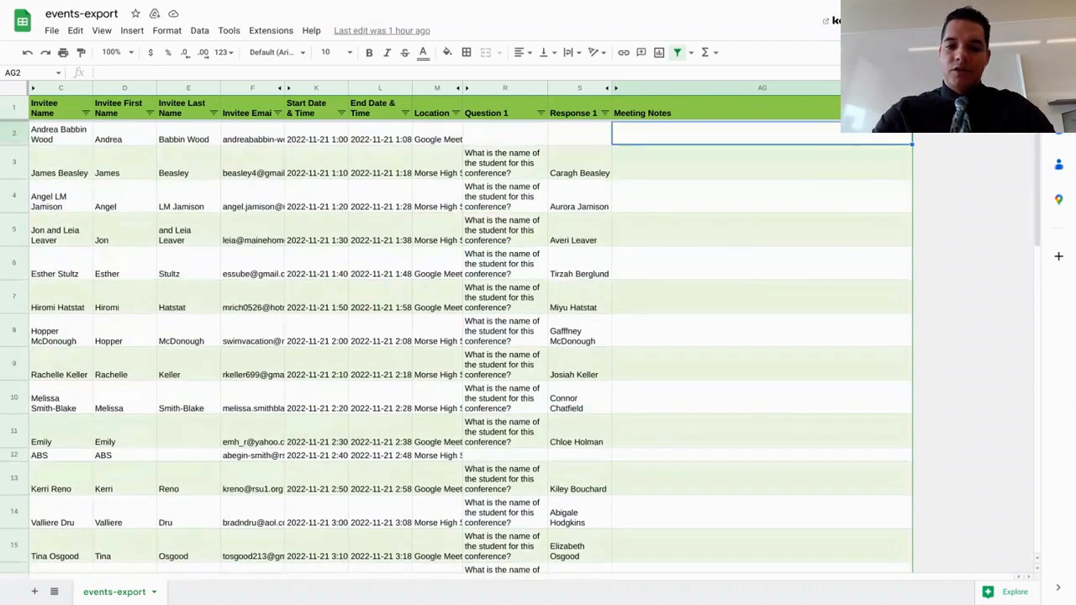
pyautogui.click(60, 141)
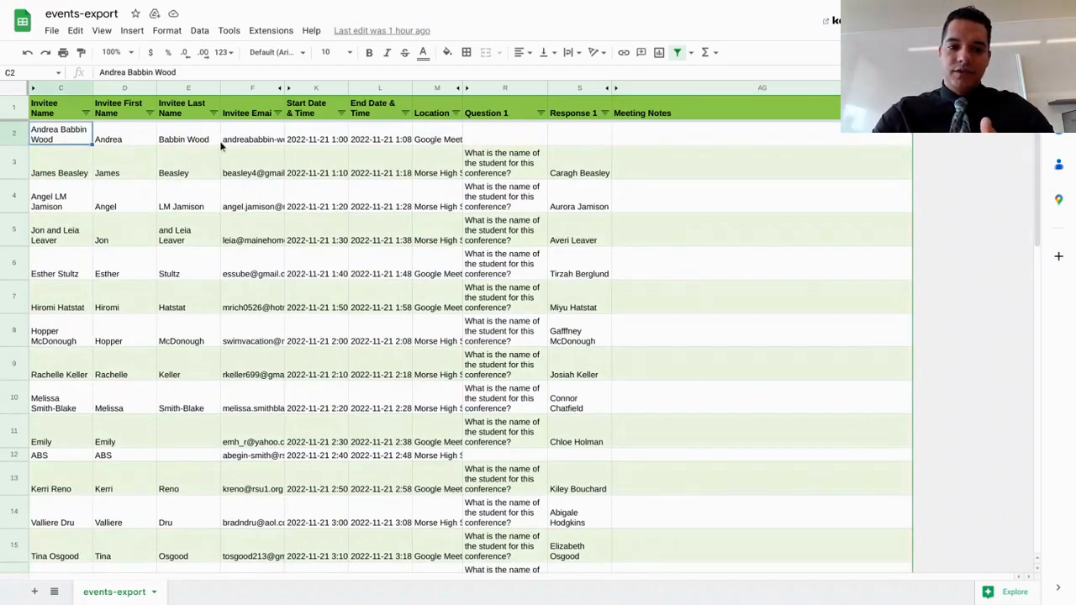
pyautogui.click(328, 139)
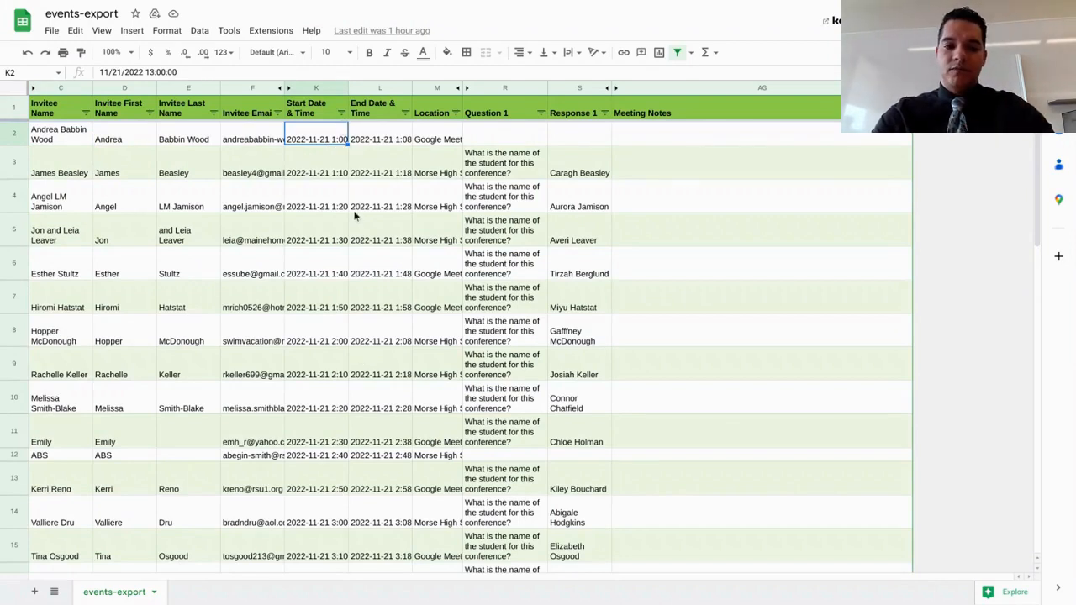
pyautogui.click(443, 139)
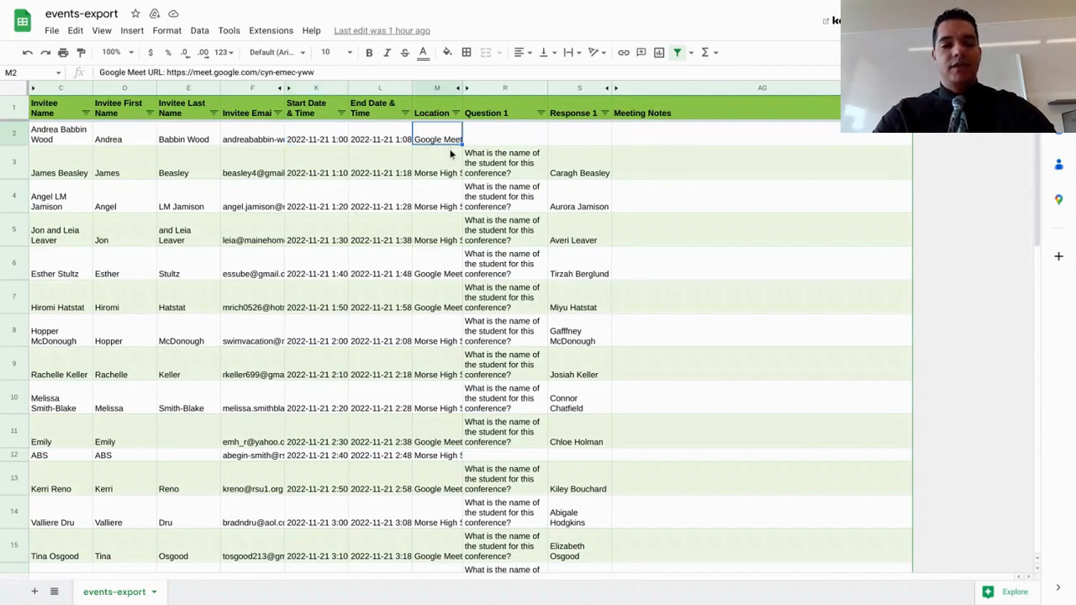
pyautogui.click(451, 155)
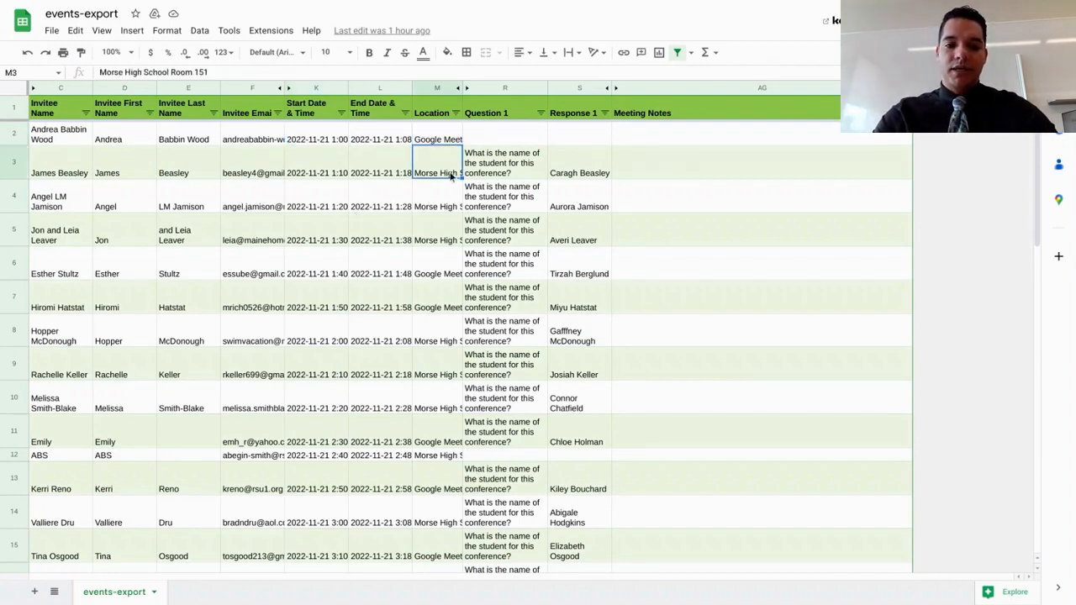
# Enter "Write notes" in the Meeting Notes cell of row 2
pyautogui.click(676, 139)
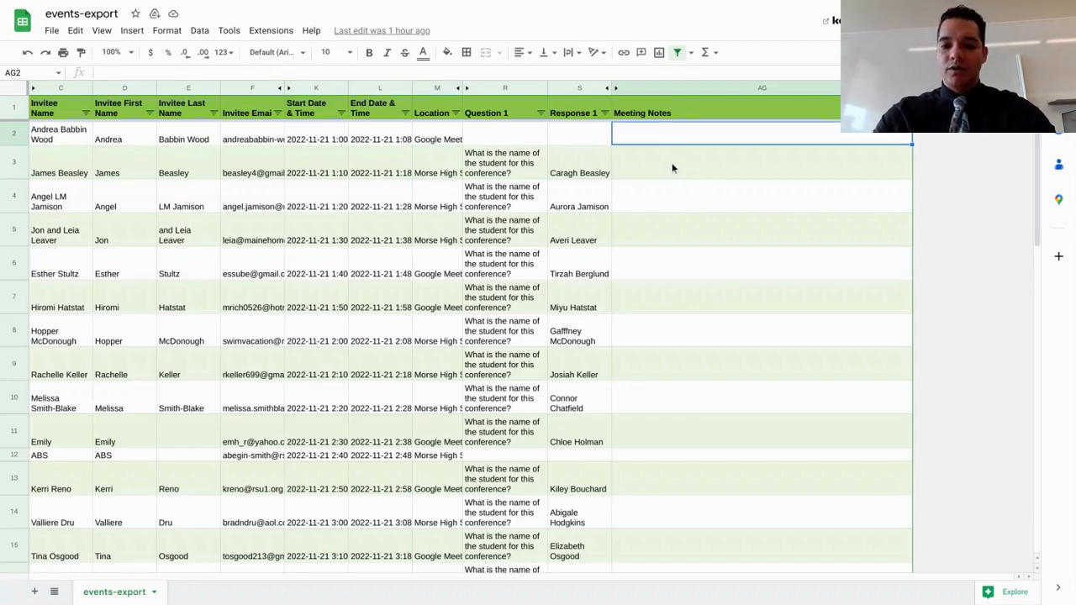
pyautogui.write('Write note')
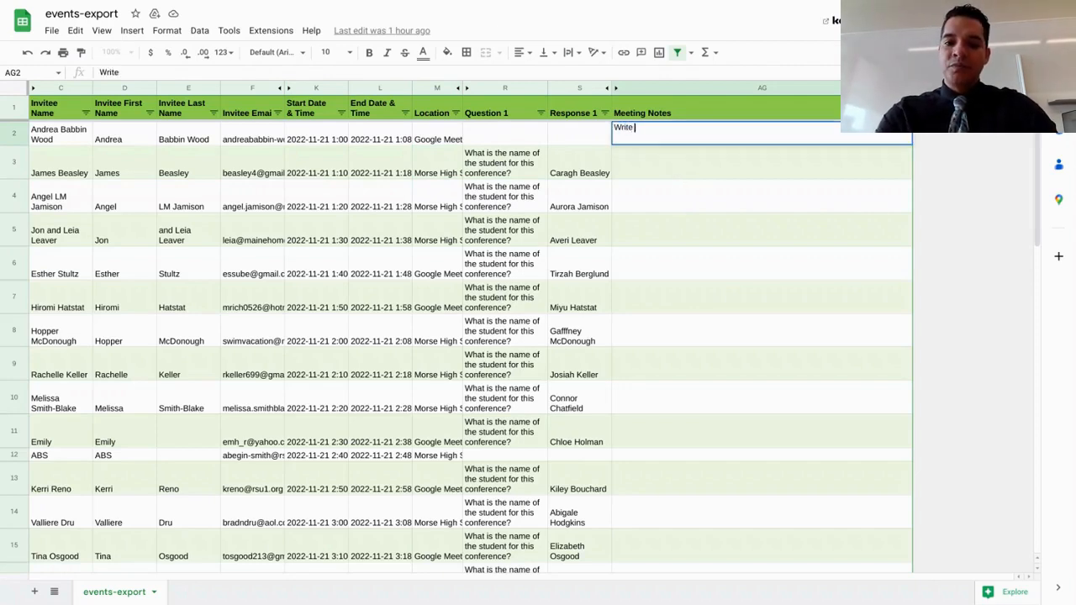
pyautogui.write('s')
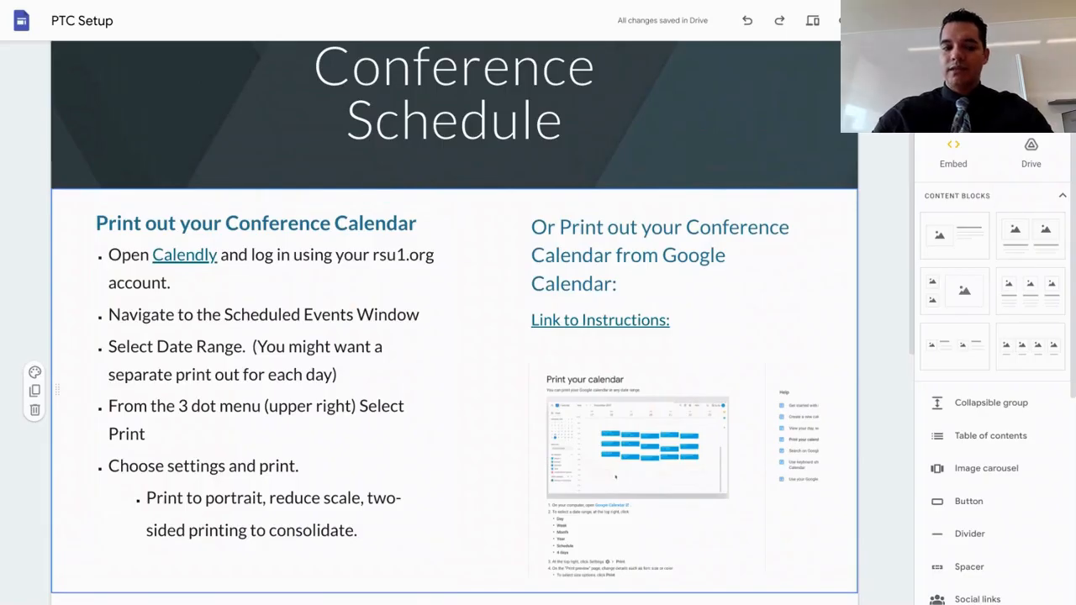
# Review the conference calendar printing instructions and the annotated Calendly screenshot on the PTC Setup site
pyautogui.scroll(-2, 269, 336)
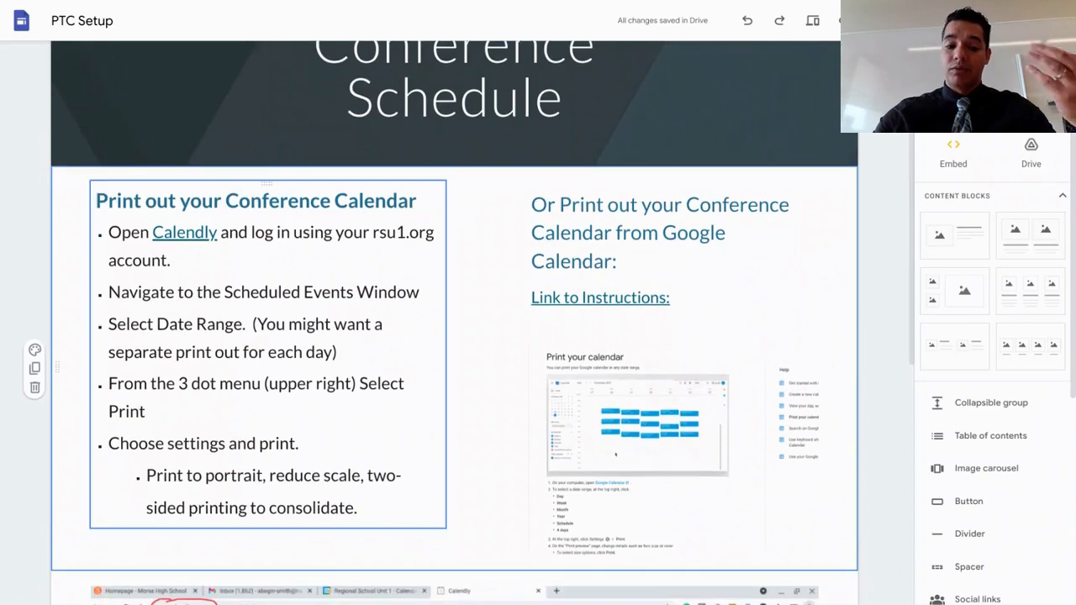
pyautogui.scroll(-5, 269, 336)
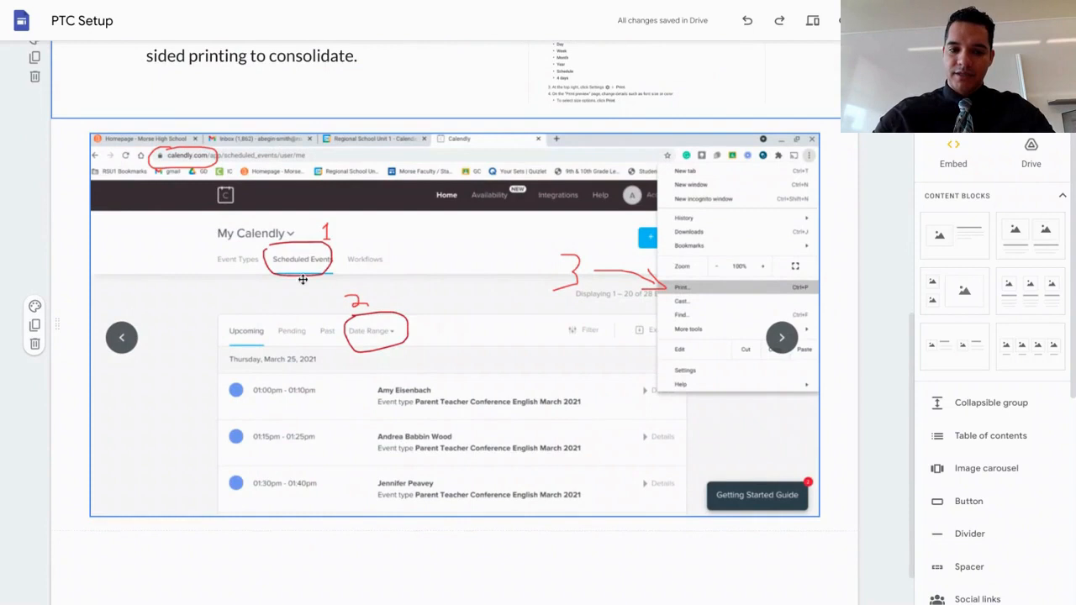
pyautogui.scroll(-1, 330, 291)
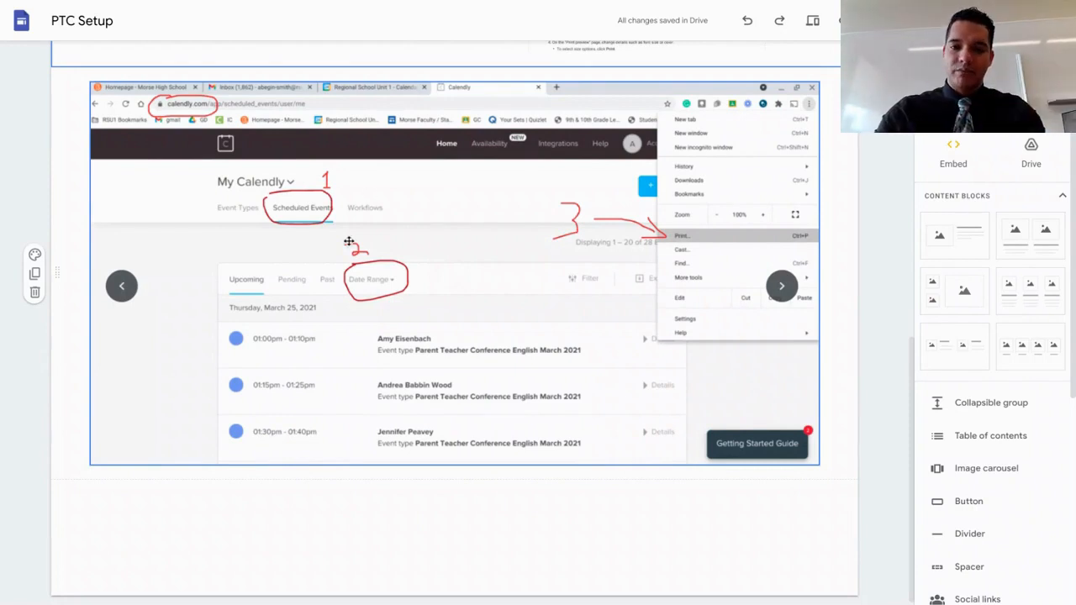
pyautogui.scroll(5, 349, 241)
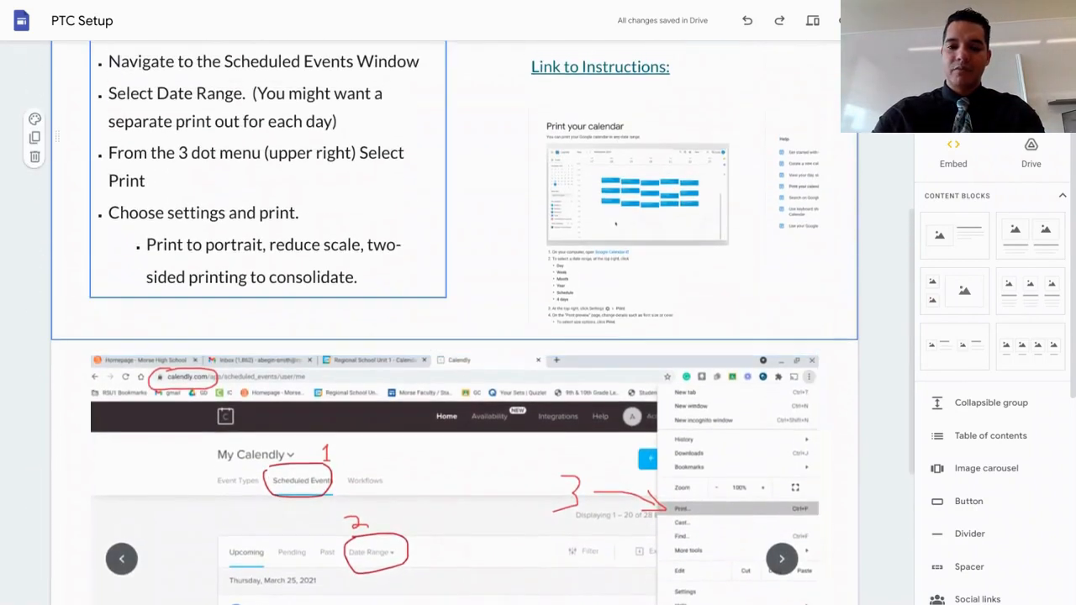
pyautogui.scroll(3, 533, 273)
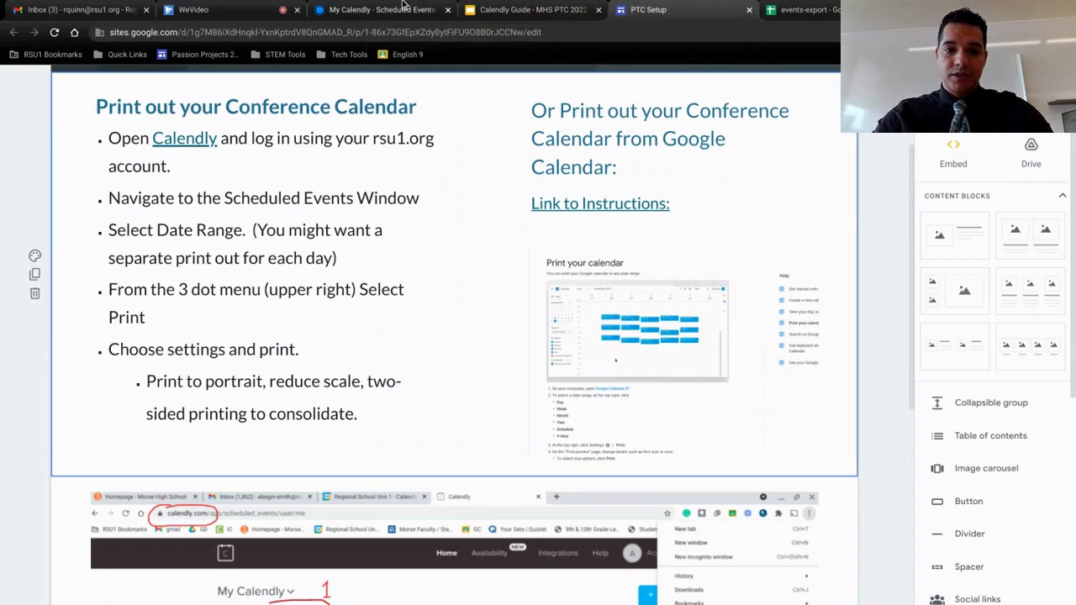
# Switch to Calendly, export the scheduled events and show the downloaded file in its folder
pyautogui.click(387, 7)
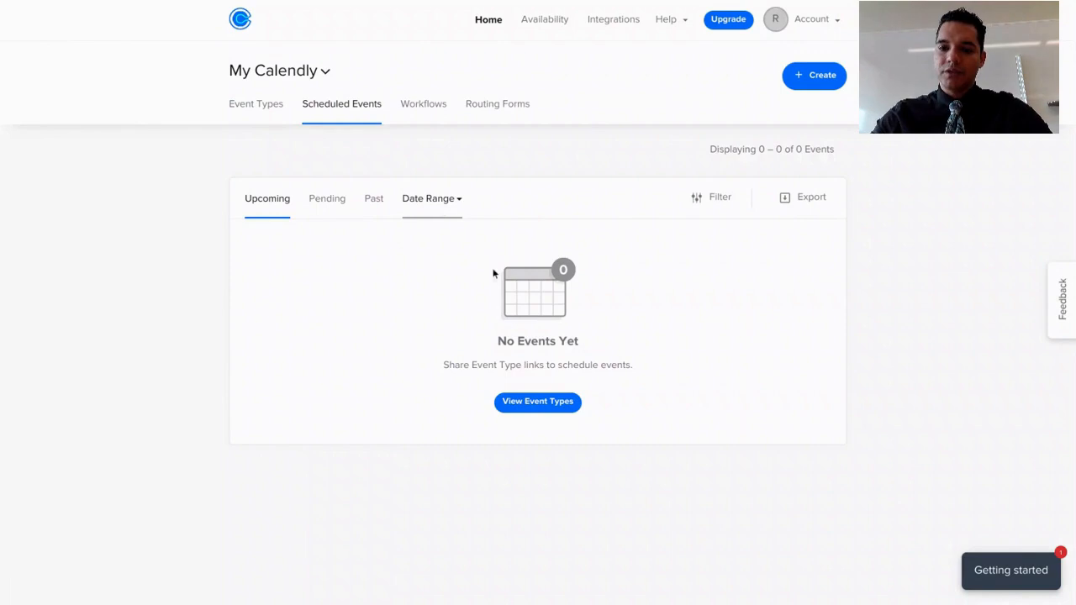
pyautogui.click(799, 202)
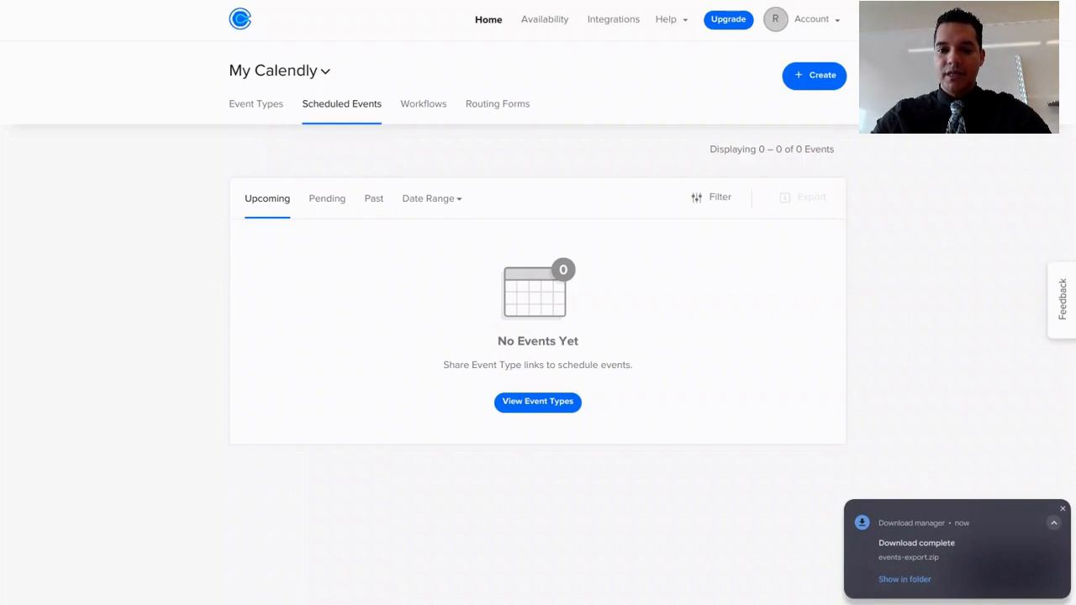
pyautogui.click(954, 546)
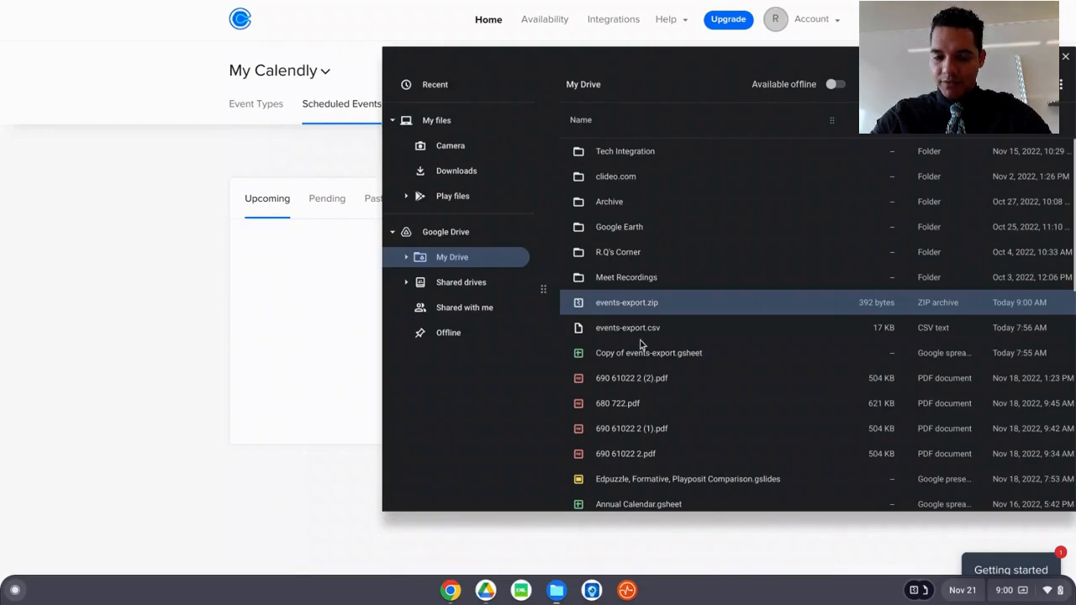
# Open events-export.csv from My Drive and save it in Google Sheets format
pyautogui.click(633, 334)
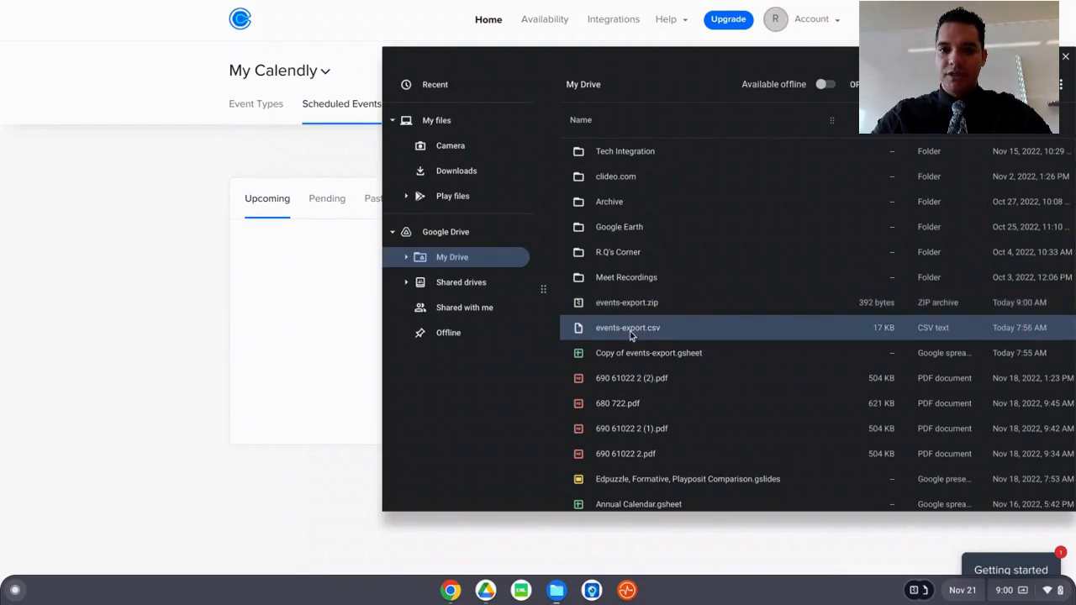
pyautogui.doubleClick(630, 333)
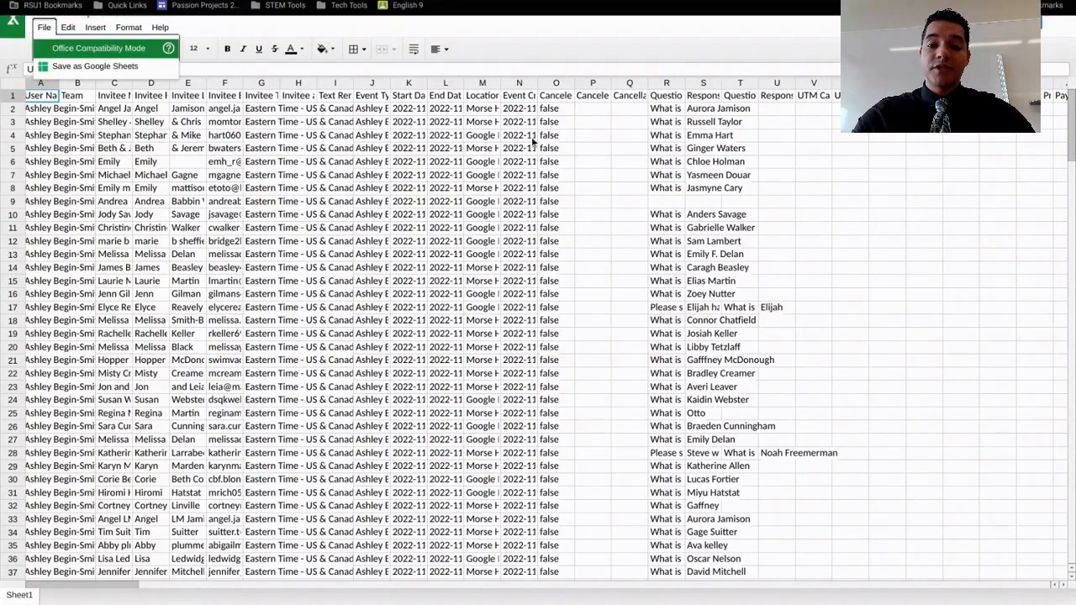
pyautogui.click(523, 148)
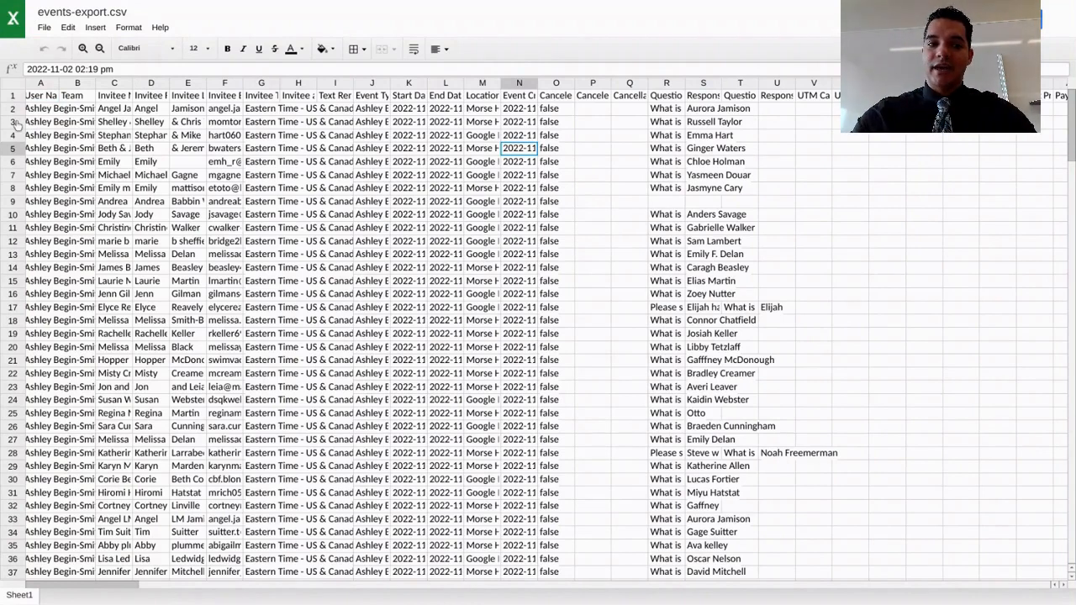
pyautogui.moveTo(61, 34)
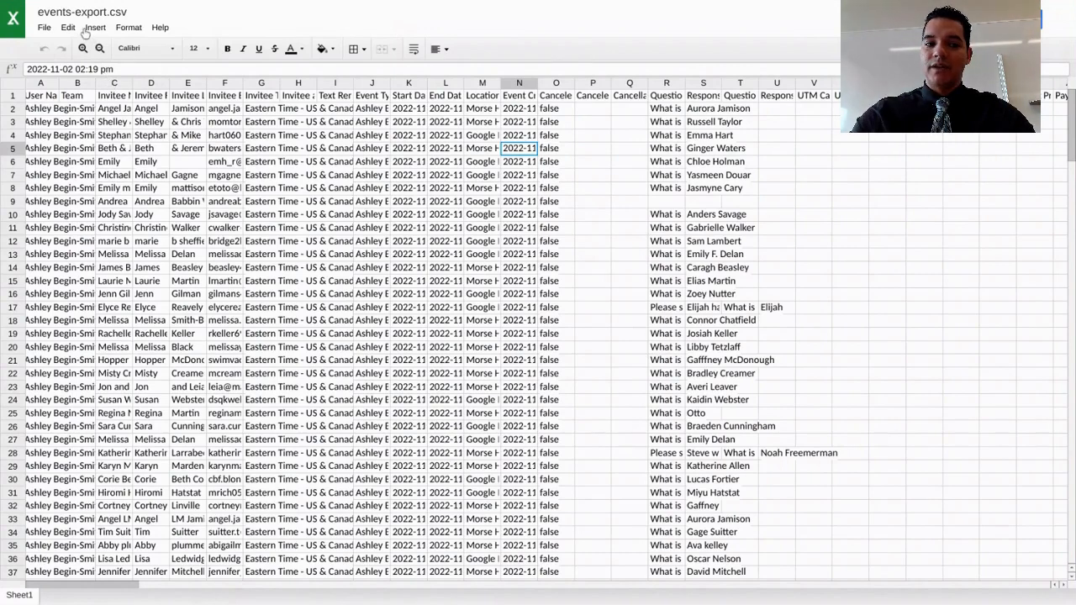
pyautogui.click(45, 28)
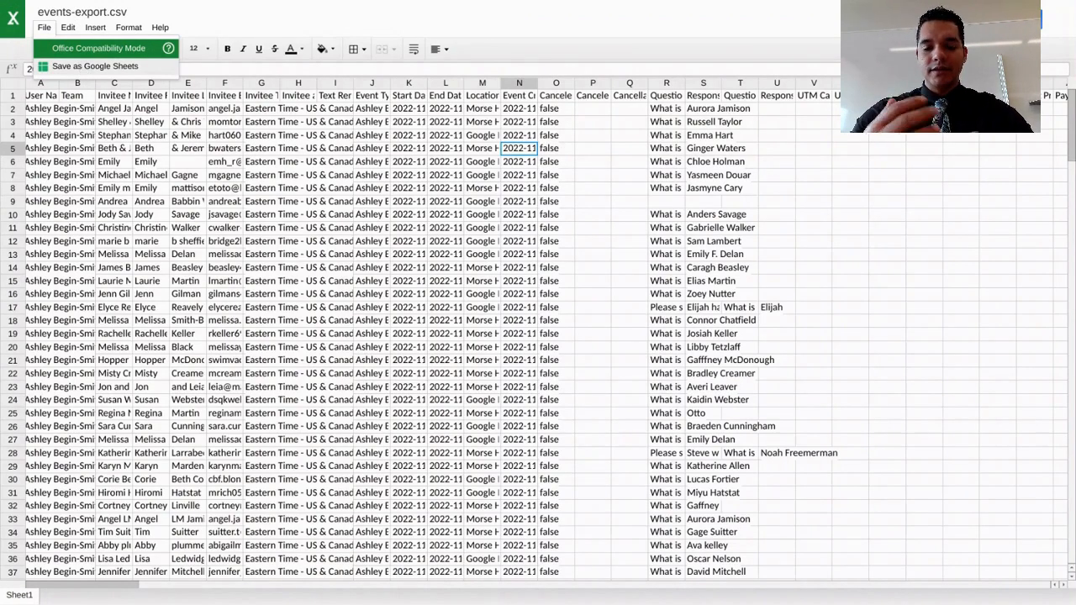
pyautogui.click(84, 67)
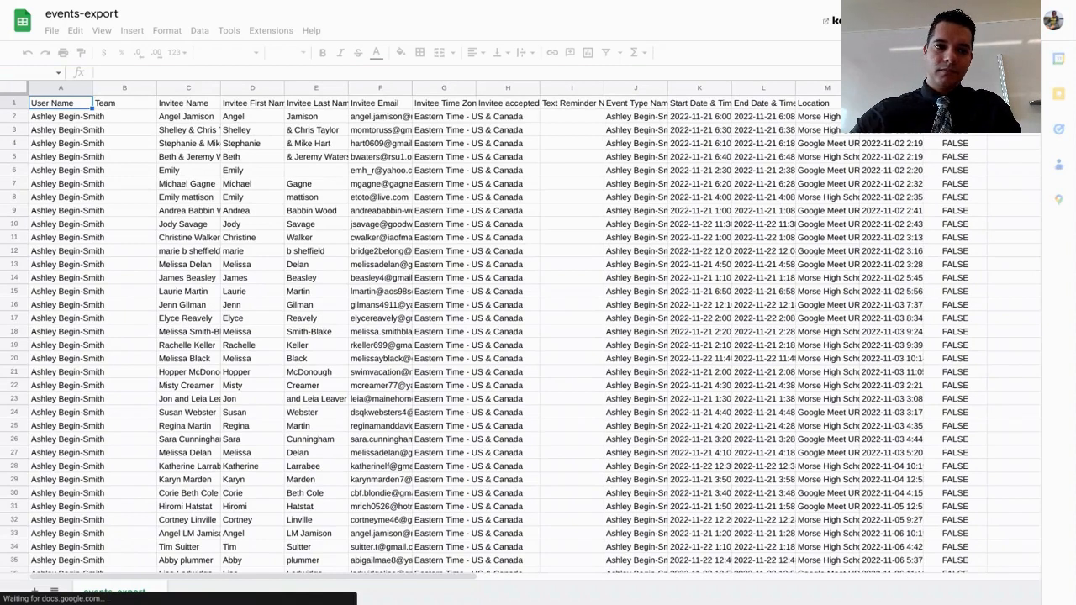
# Rename the spreadsheet as "Fall PTC 2022"
pyautogui.click(86, 13)
pyautogui.doubleClick(87, 13)
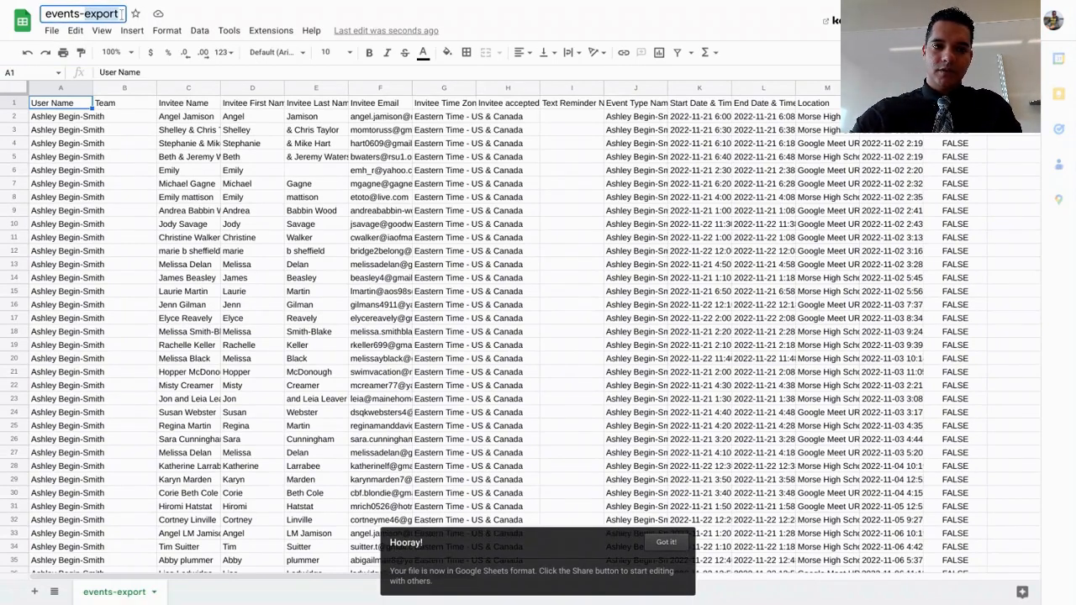
pyautogui.moveTo(122, 14); pyautogui.dragTo(38, 16)
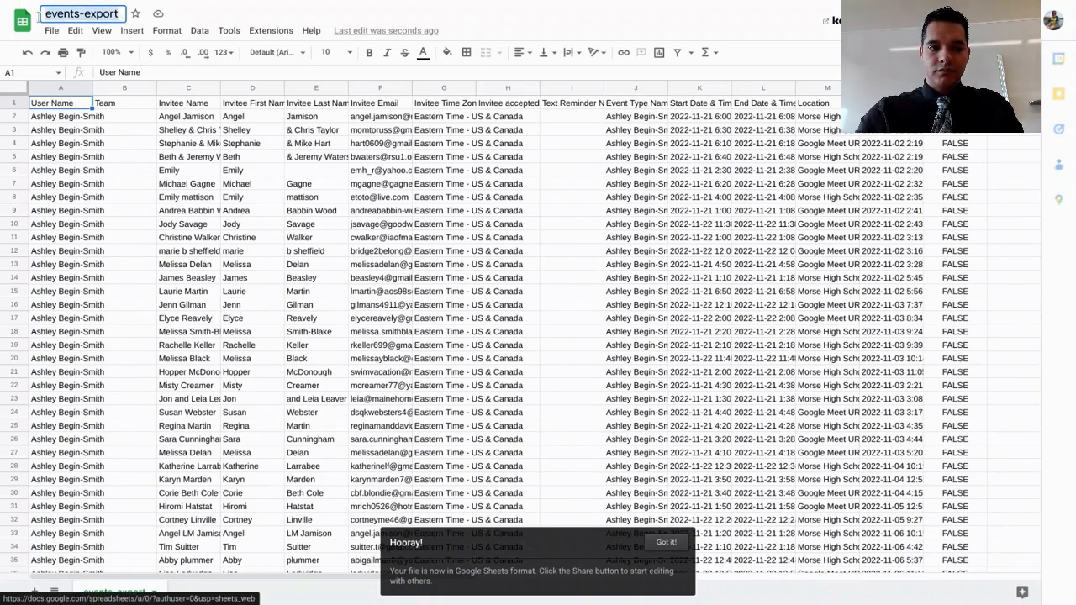
pyautogui.write('Fall P')
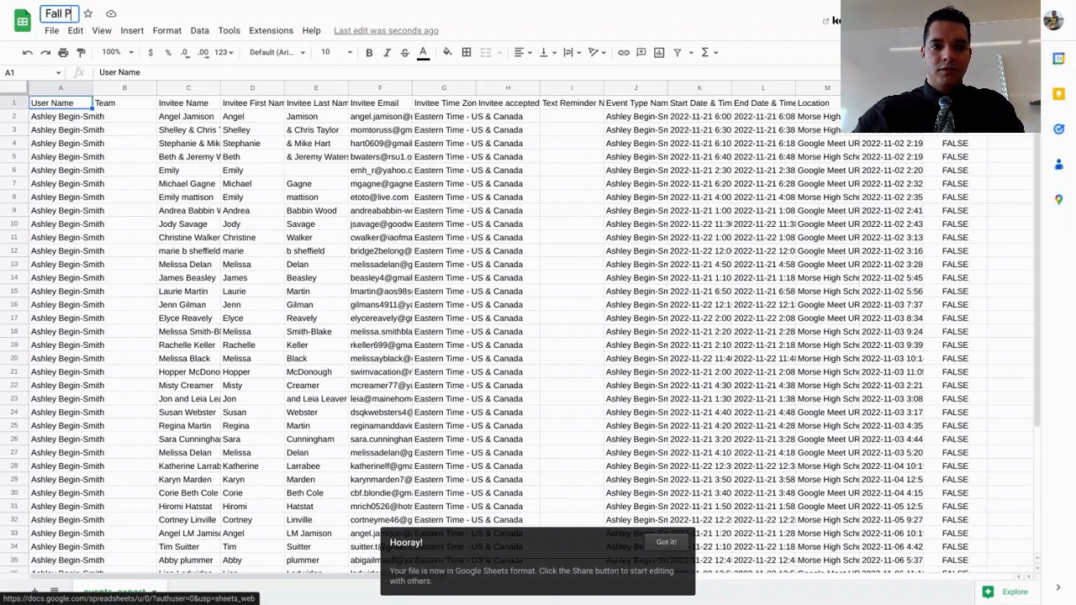
pyautogui.write('TC 2022')
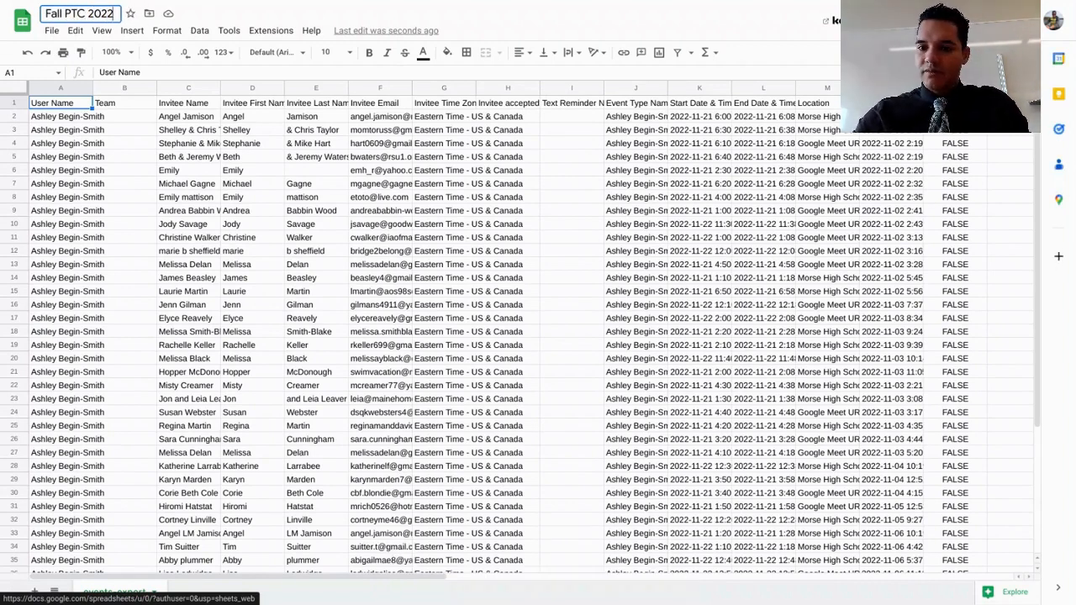
pyautogui.click(190, 160)
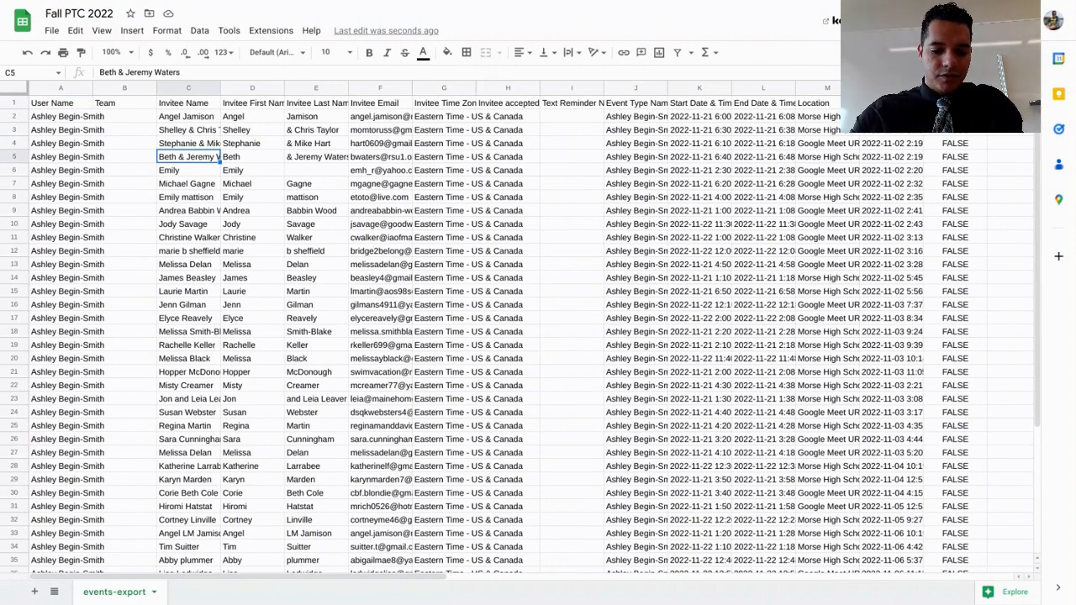
# Make the whole header row (row 1) bold
pyautogui.click(15, 103)
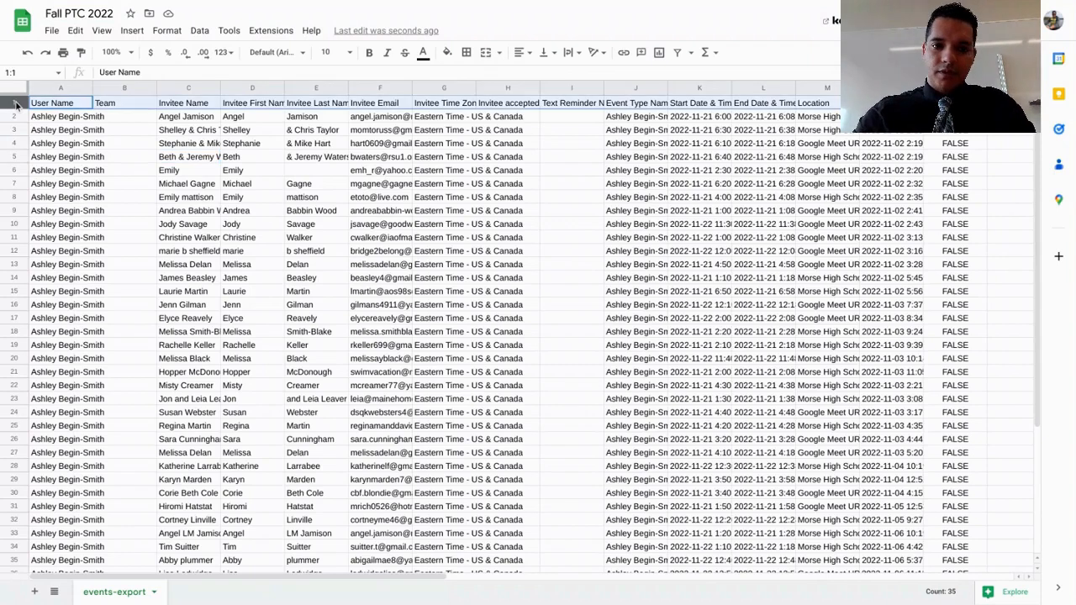
pyautogui.hotkey('ctrl', 'b')
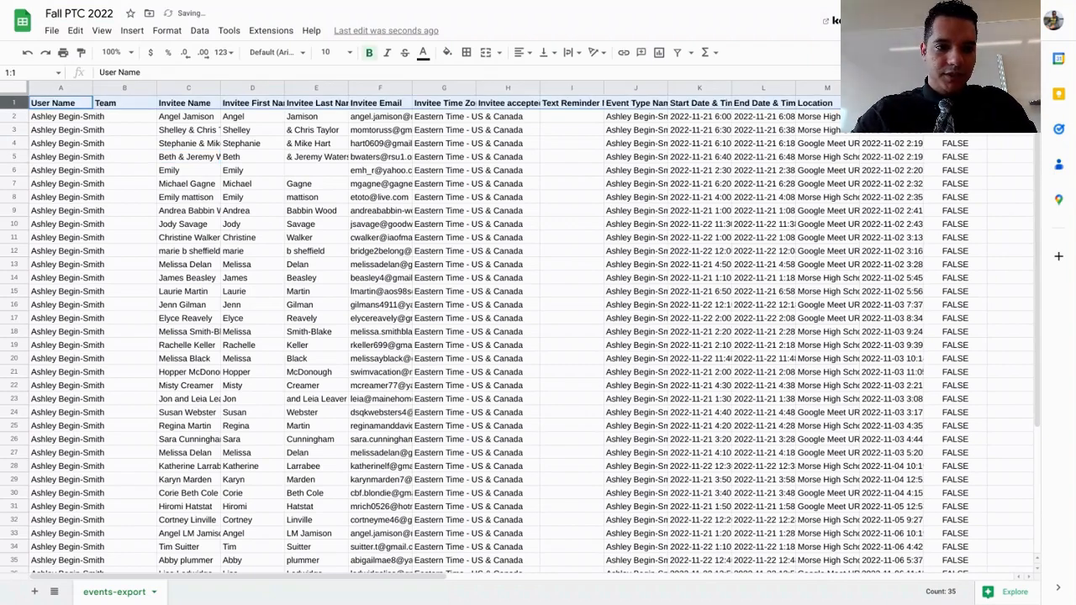
pyautogui.click(431, 149)
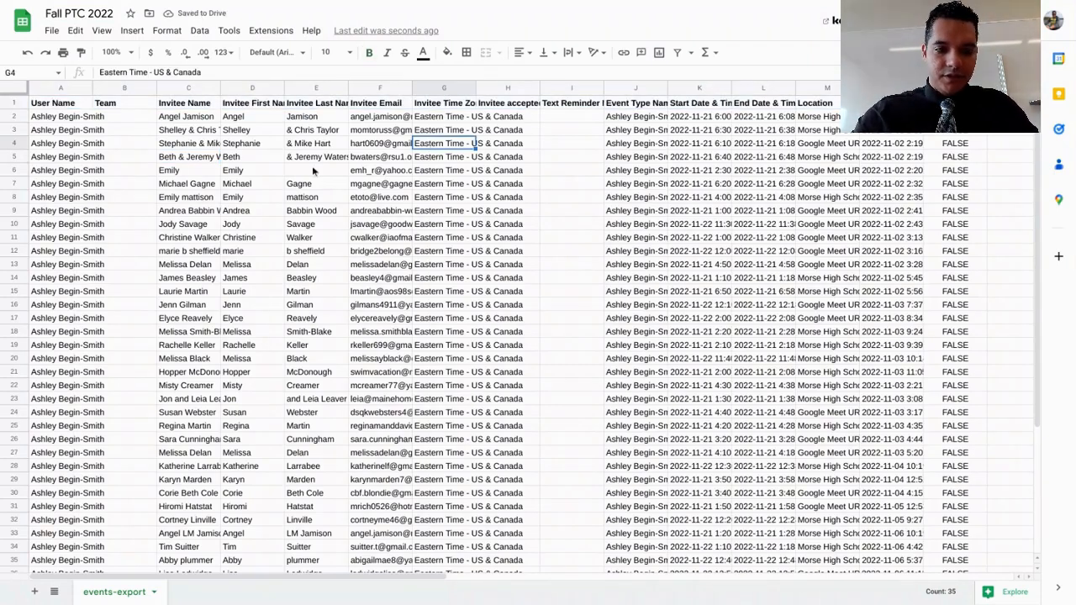
# Hide the User Name and Team columns (A and B)
pyautogui.click(59, 88)
pyautogui.rightClick(57, 89)
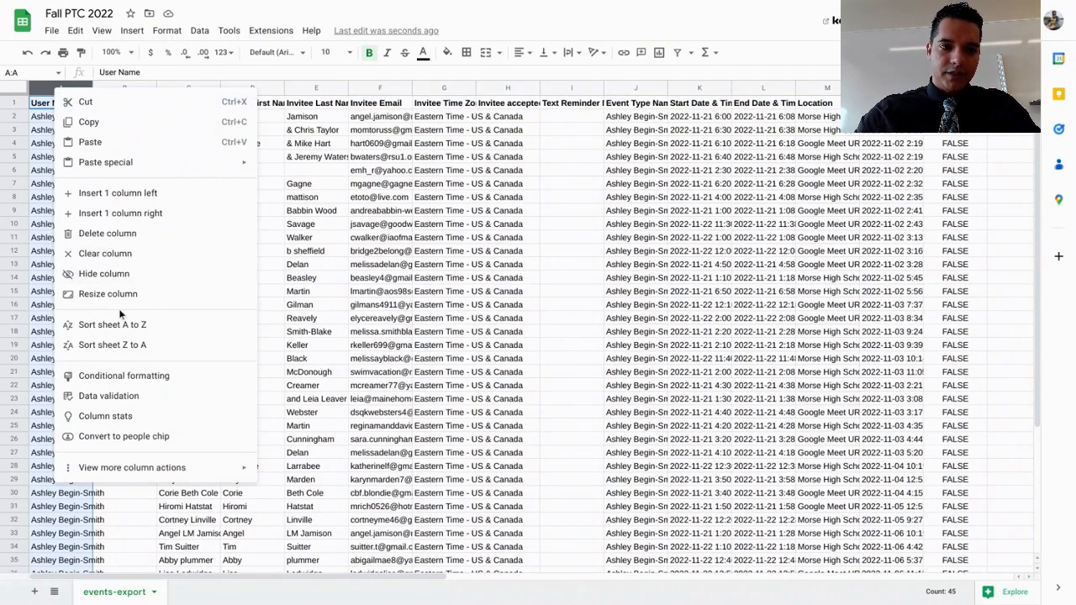
pyautogui.click(105, 275)
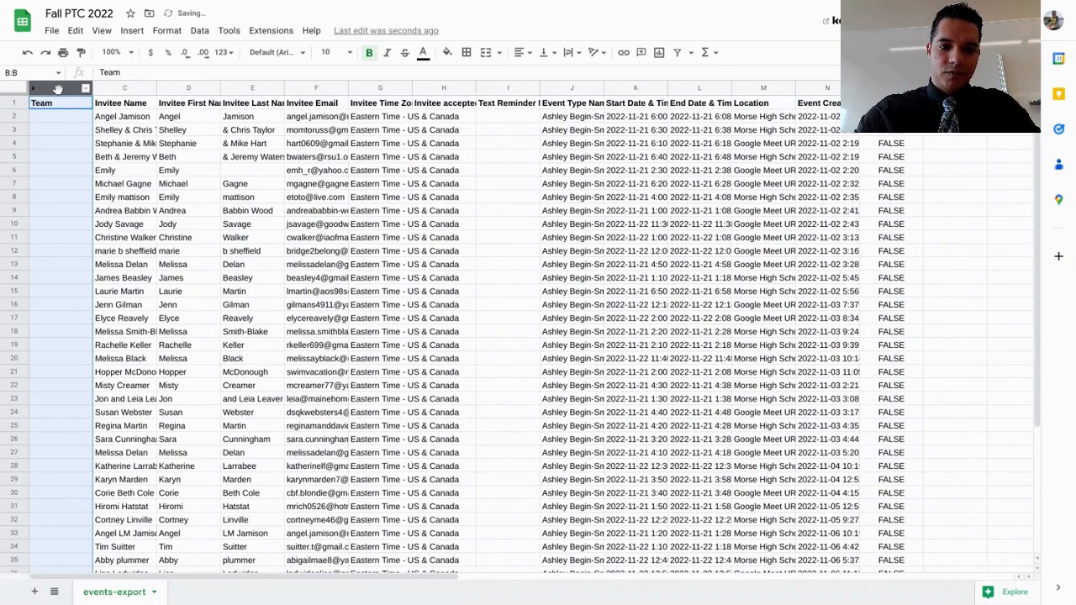
pyautogui.rightClick(61, 91)
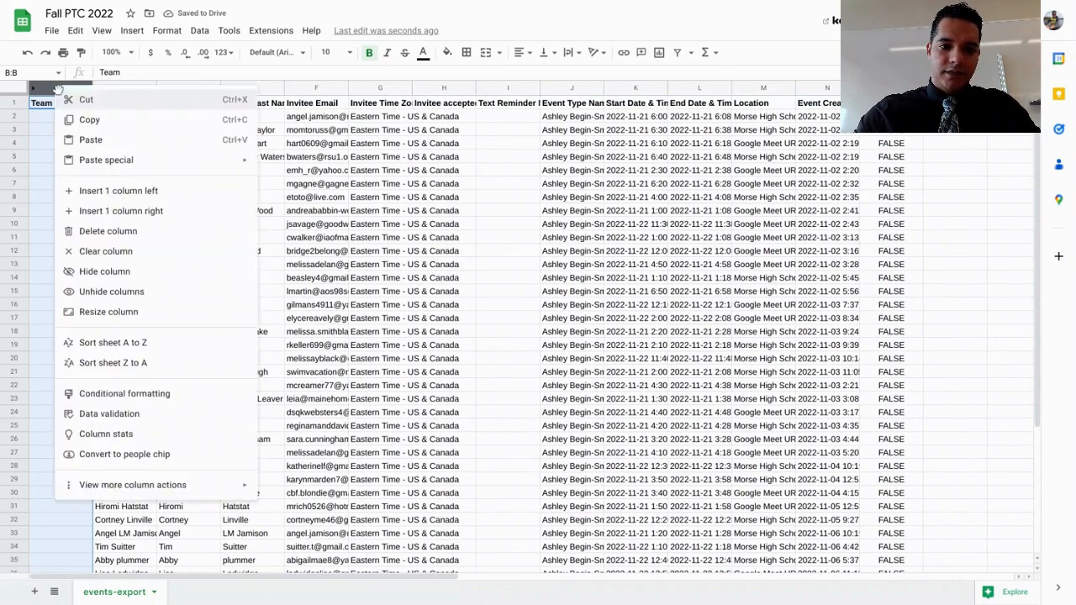
pyautogui.click(124, 271)
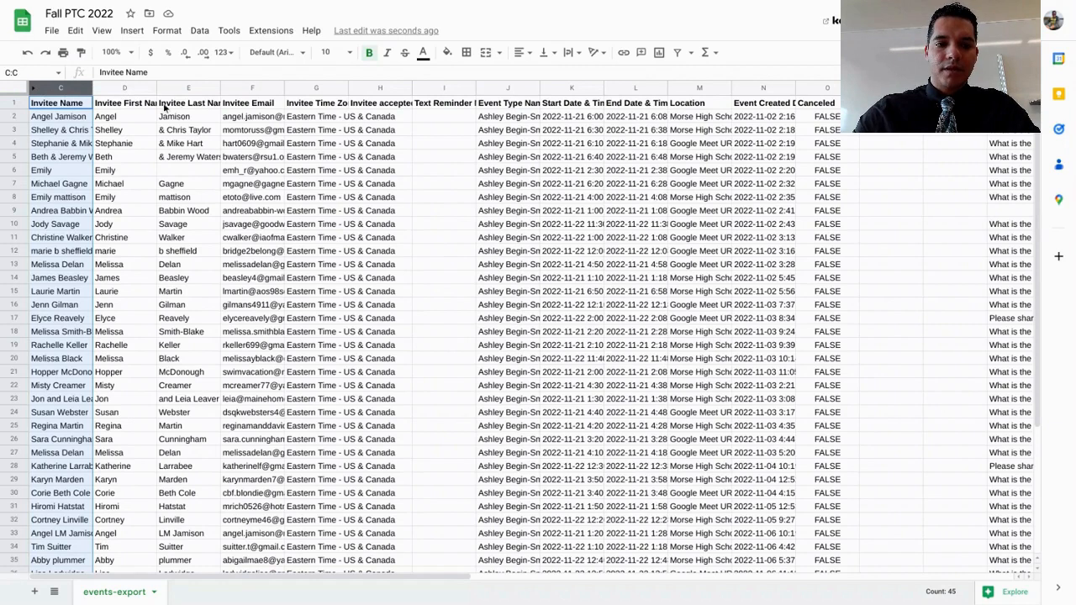
pyautogui.click(252, 86)
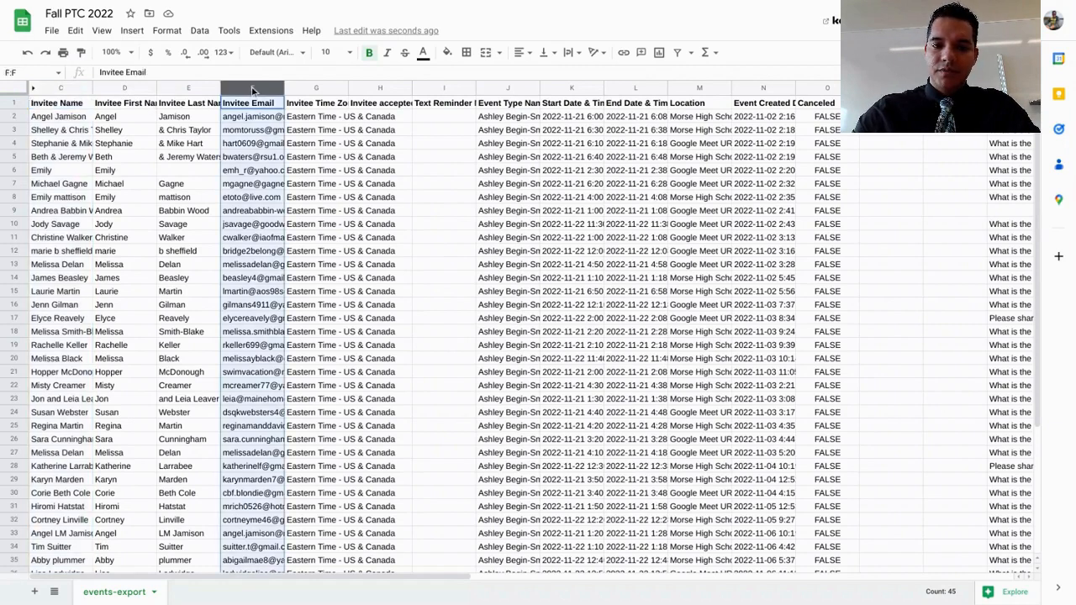
pyautogui.click(307, 88)
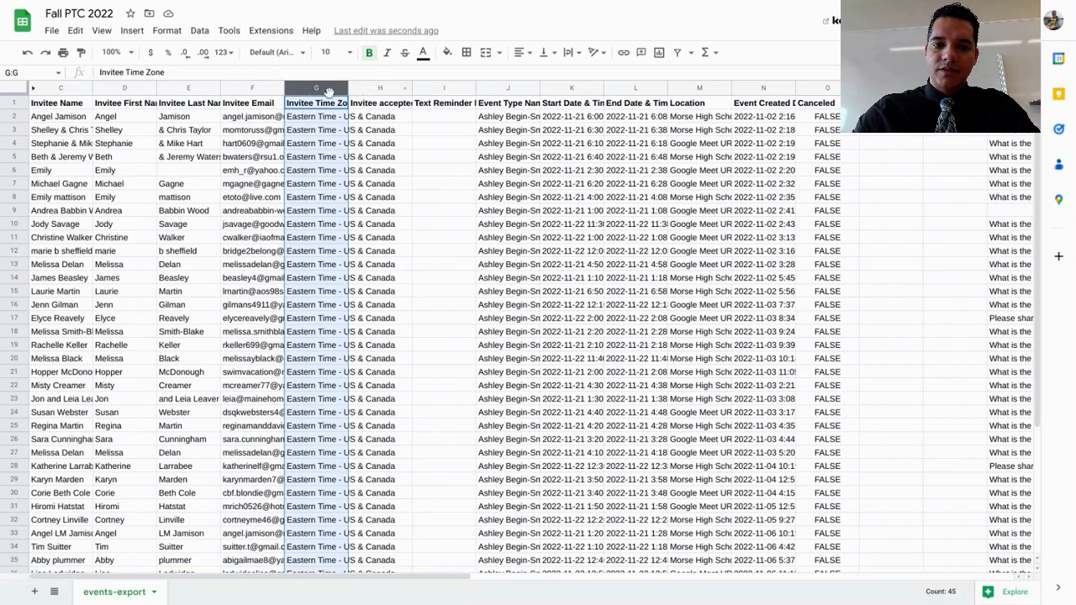
pyautogui.click(377, 88)
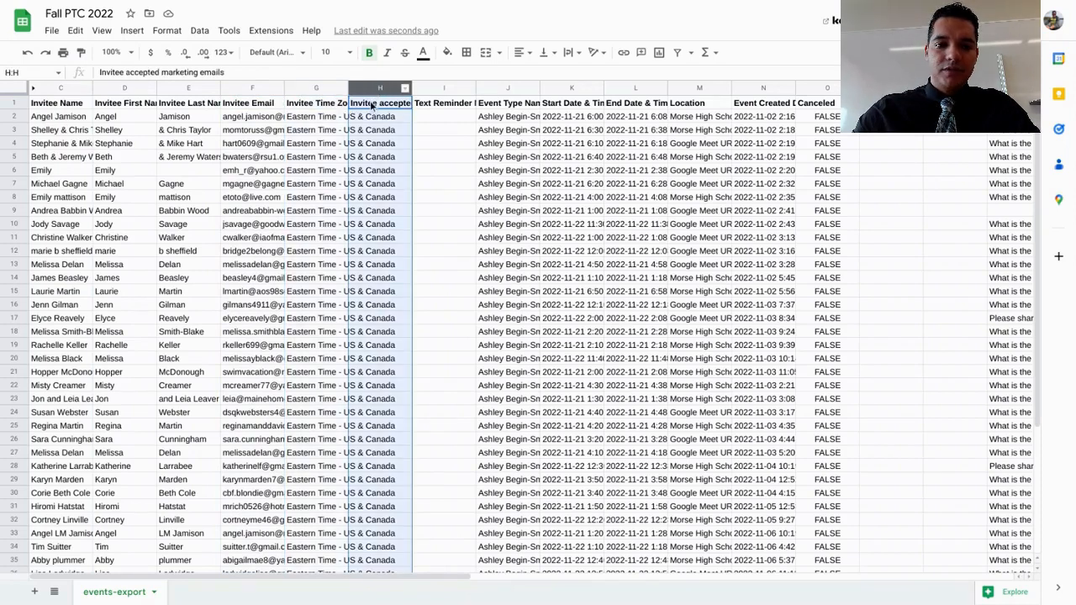
pyautogui.click(307, 89)
pyautogui.moveTo(312, 88); pyautogui.dragTo(289, 87)
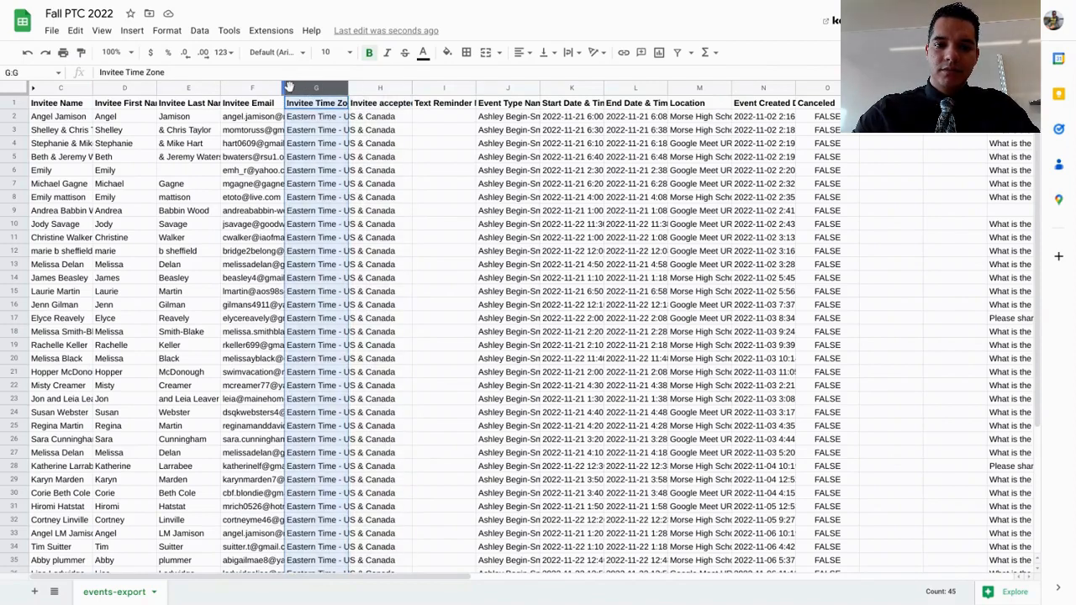
pyautogui.click(264, 90)
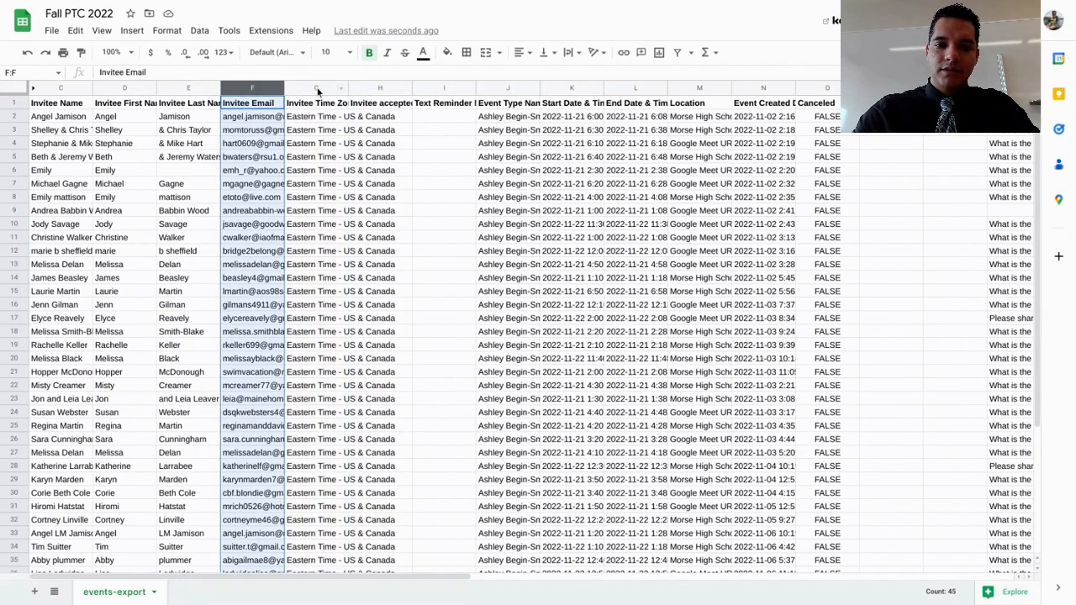
# Hide columns G to I, from Invitee Time Zone through Text Reminder
pyautogui.click(318, 89)
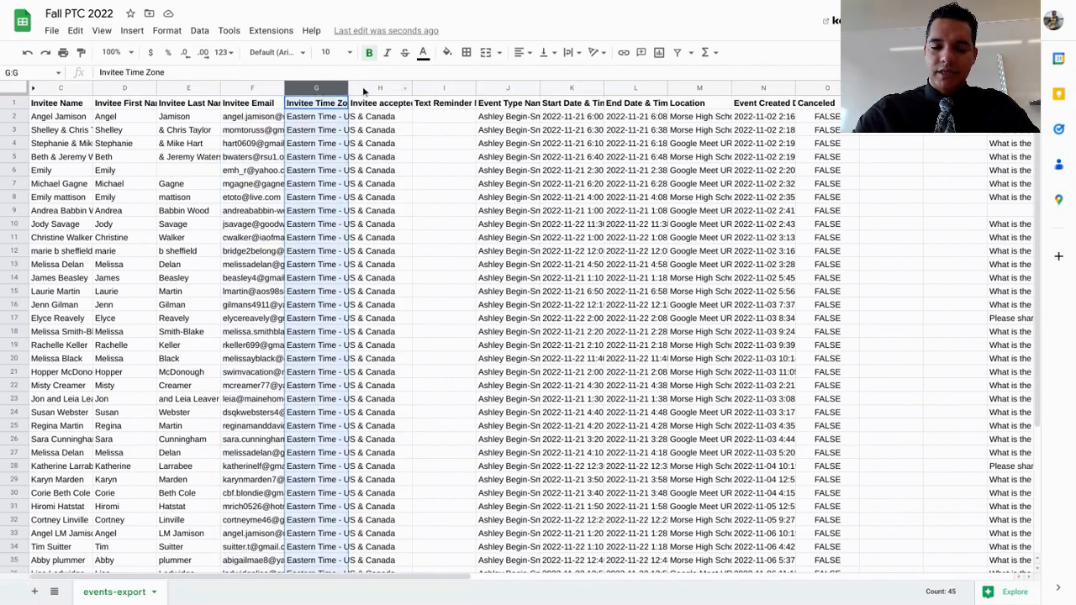
pyautogui.keyDown('shift'); pyautogui.click(363, 86); pyautogui.keyUp('shift')
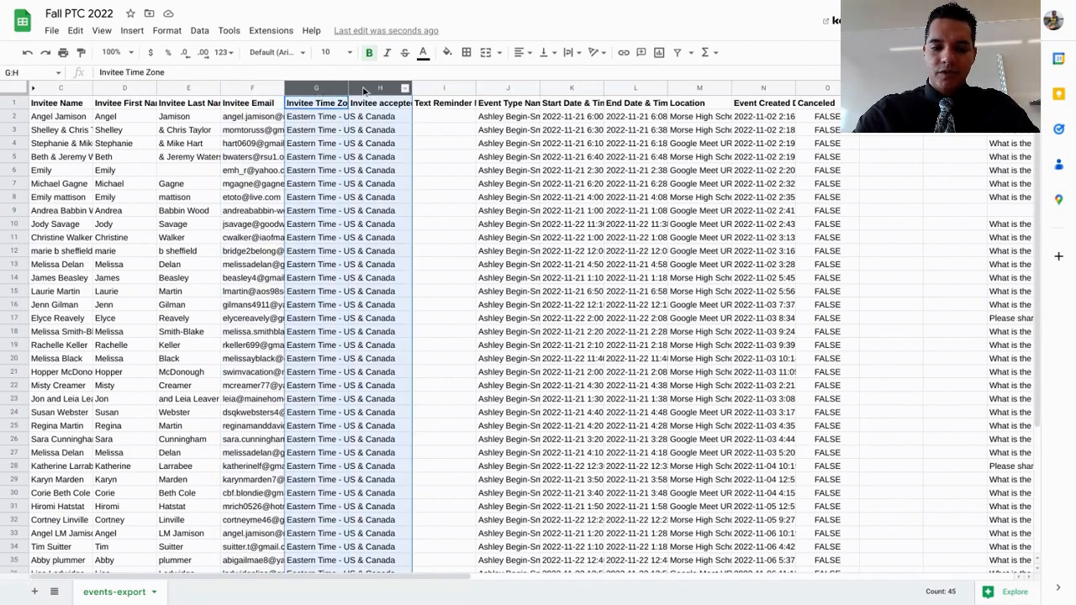
pyautogui.keyDown('shift'); pyautogui.click(432, 87); pyautogui.keyUp('shift')
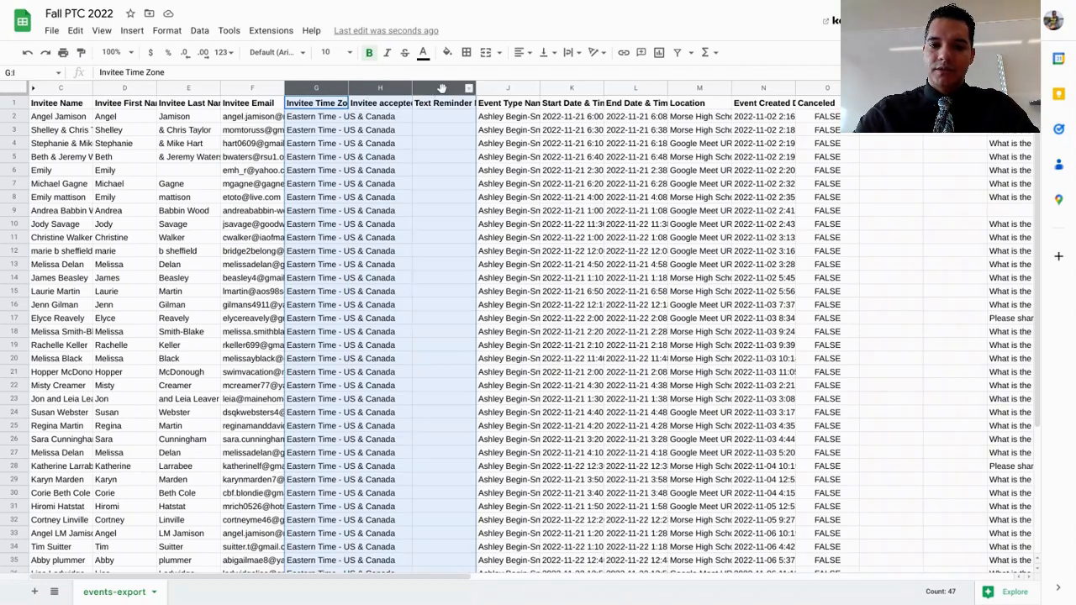
pyautogui.rightClick(441, 89)
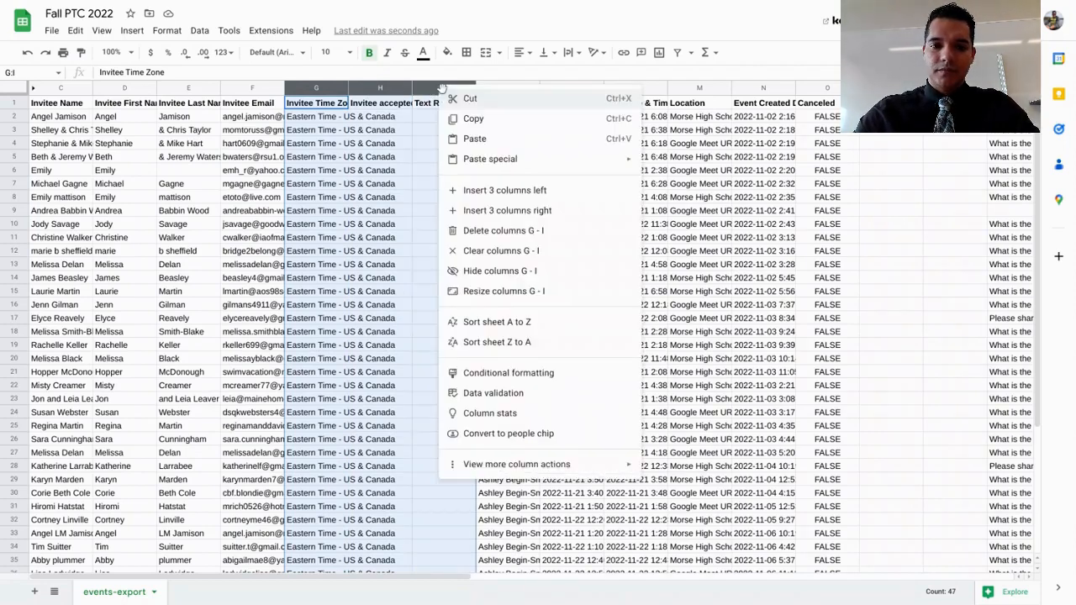
pyautogui.click(481, 277)
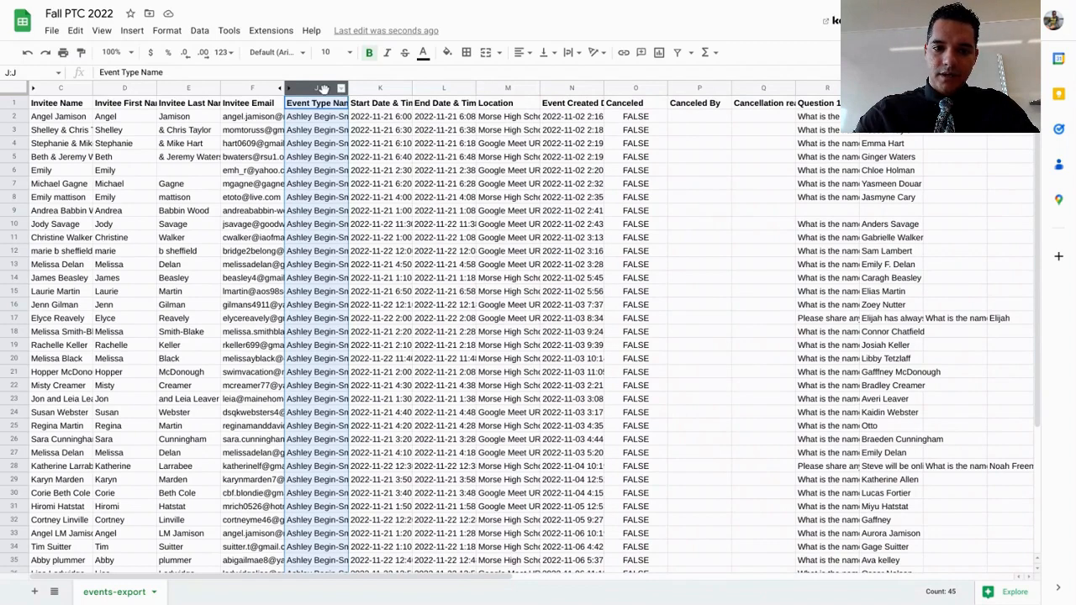
# Hide the Event Type Name column (J)
pyautogui.keyDown('shift'); pyautogui.click(376, 89); pyautogui.keyUp('shift')
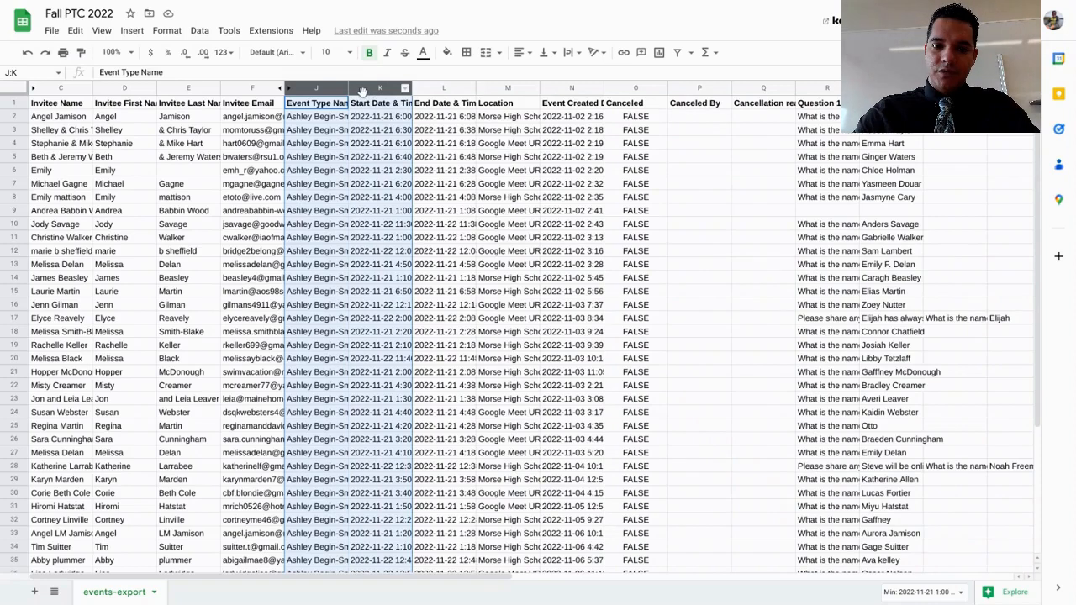
pyautogui.click(444, 159)
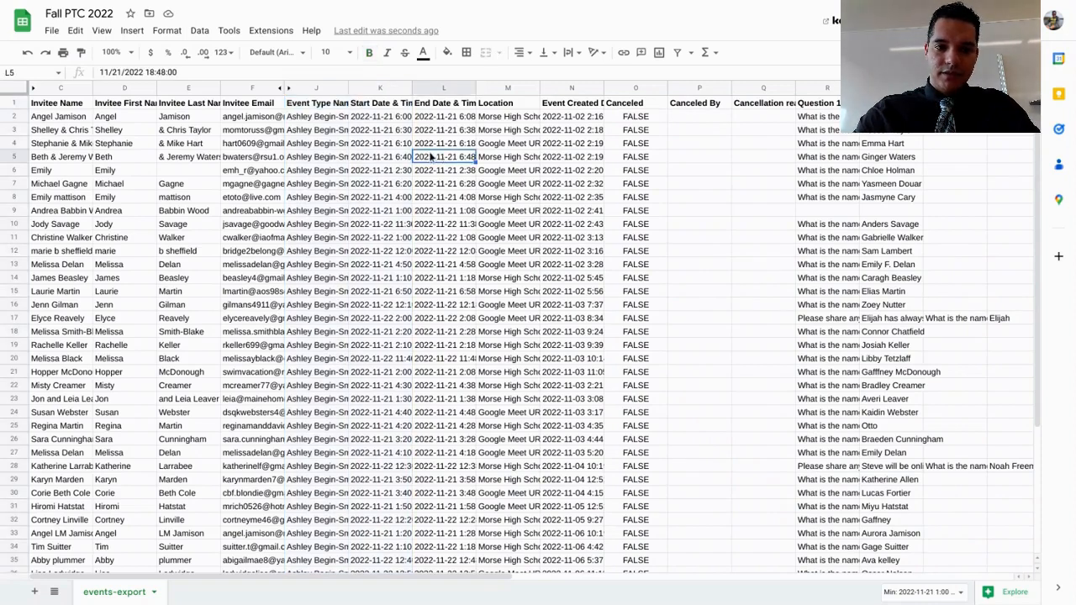
pyautogui.click(320, 88)
pyautogui.rightClick(319, 88)
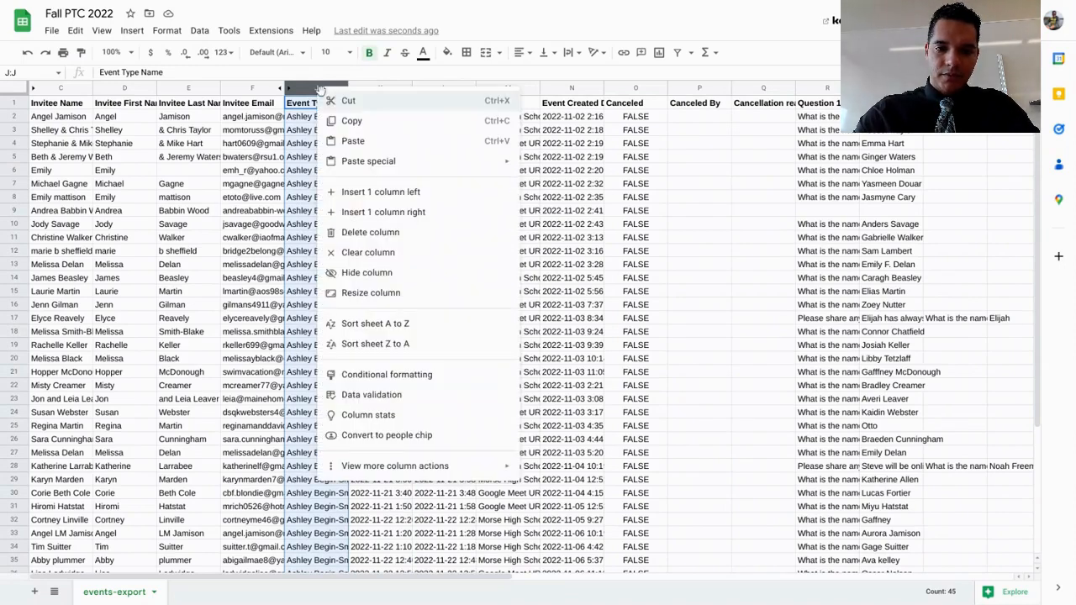
pyautogui.click(390, 274)
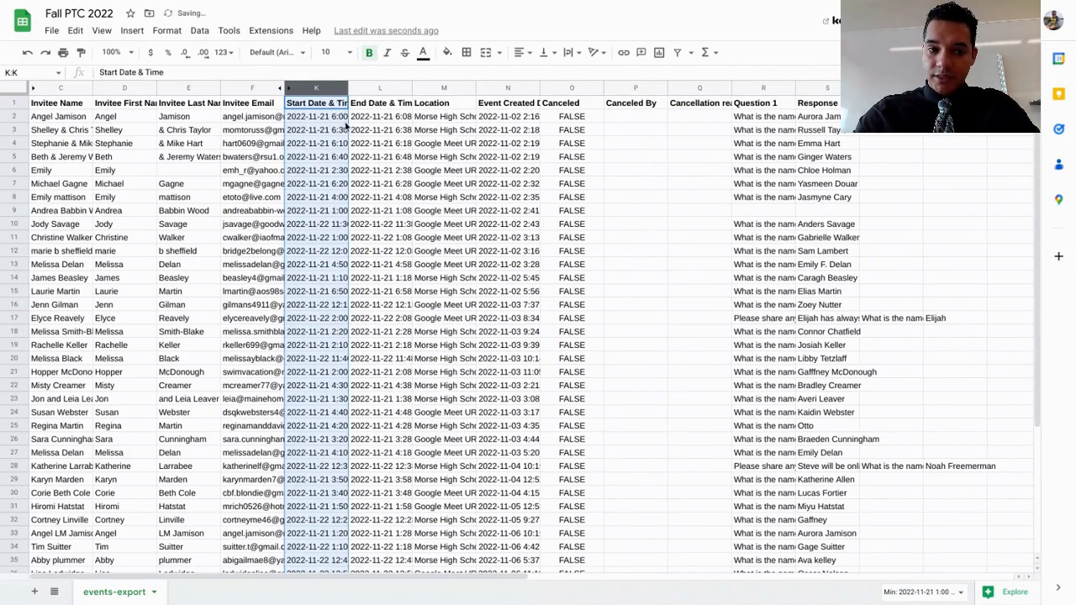
pyautogui.click(445, 119)
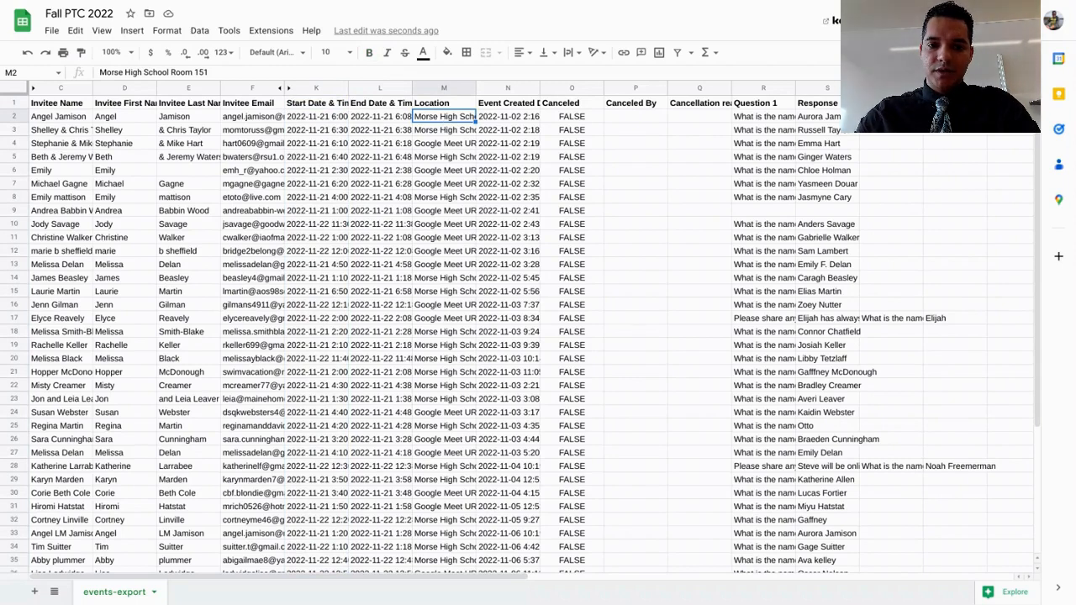
pyautogui.press('Down')
pyautogui.press('Down')
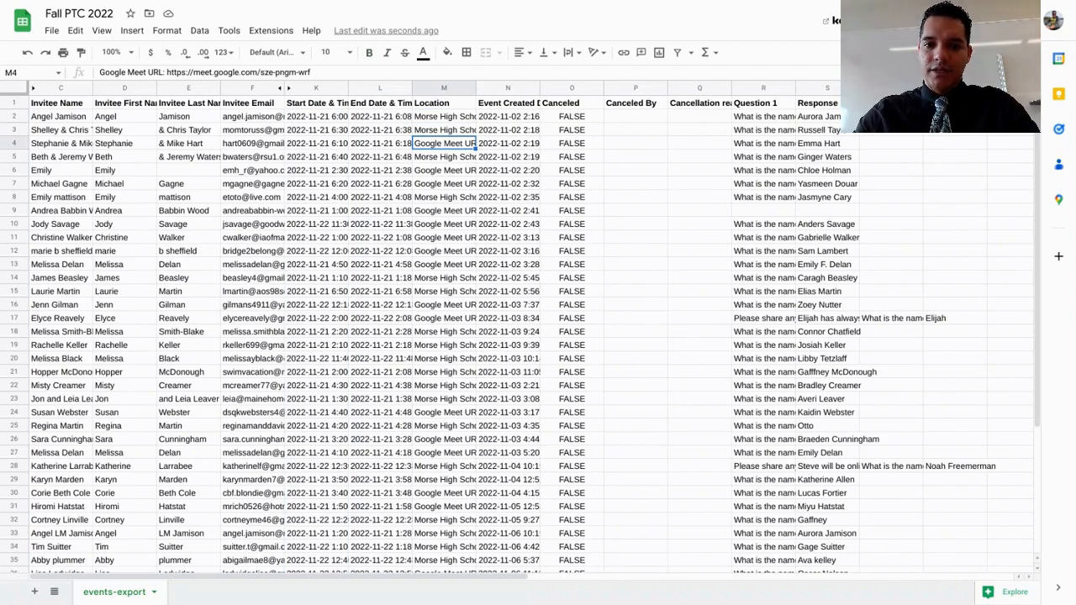
pyautogui.click(505, 88)
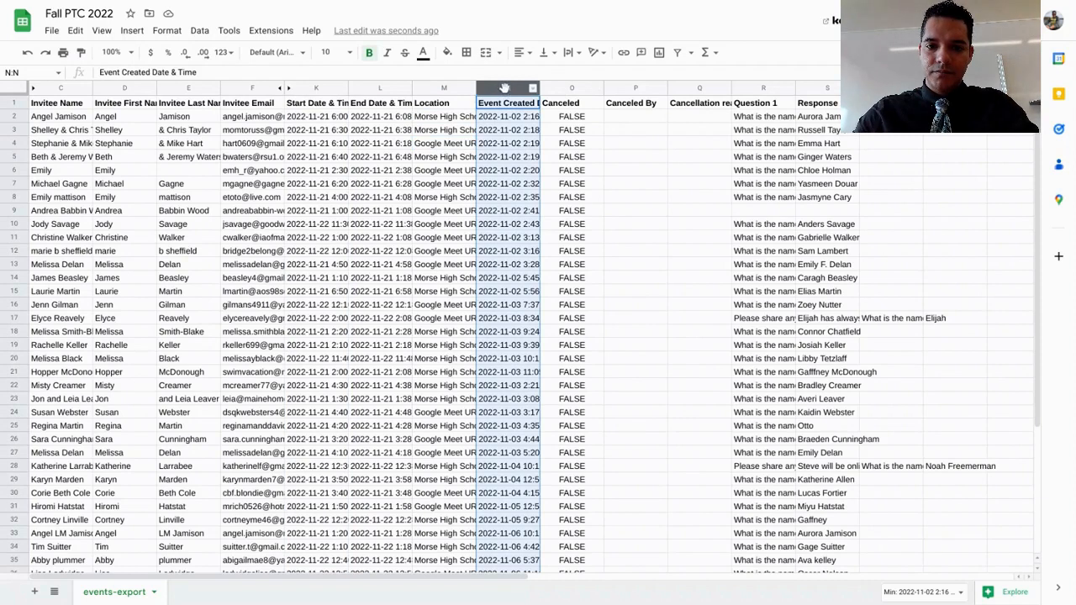
pyautogui.press('Return')
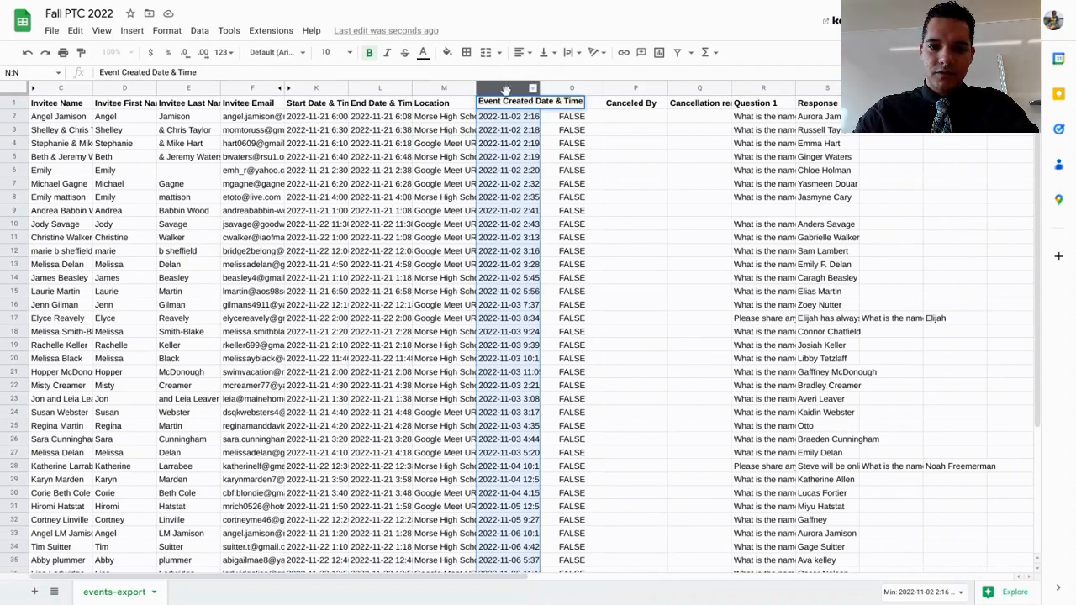
pyautogui.click(581, 145)
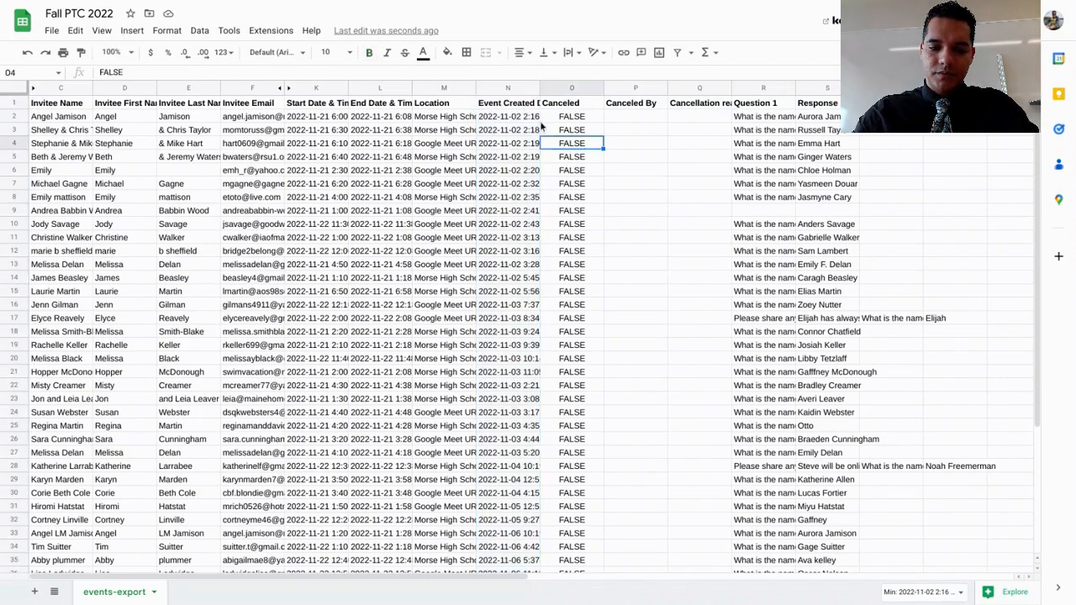
# Hide columns N to Q, from Event Created Date & Time through the cancellation reason
pyautogui.click(503, 86)
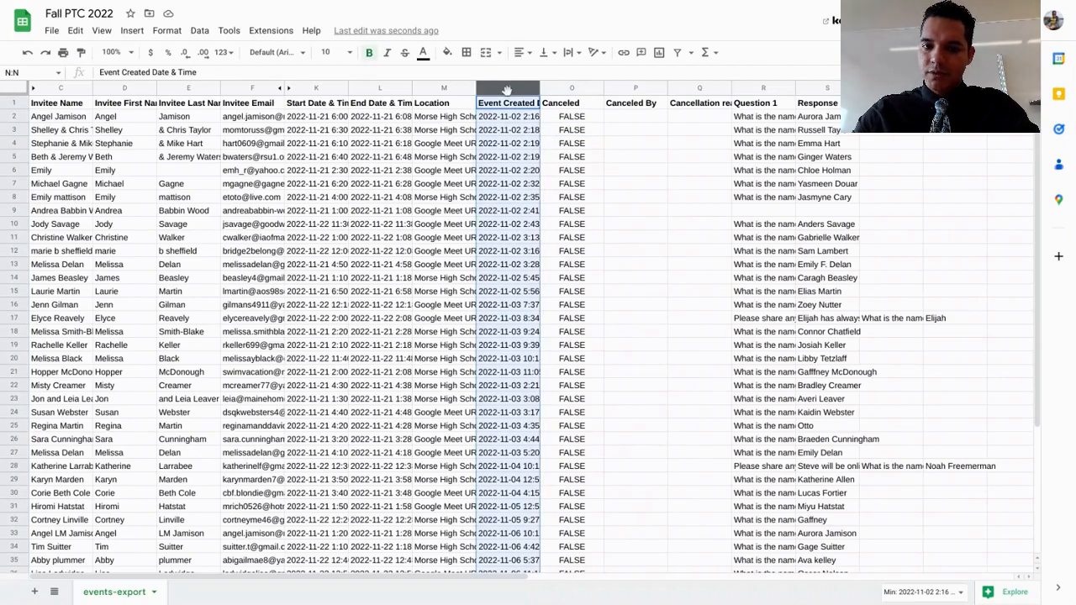
pyautogui.keyDown('shift'); pyautogui.click(572, 87); pyautogui.keyUp('shift')
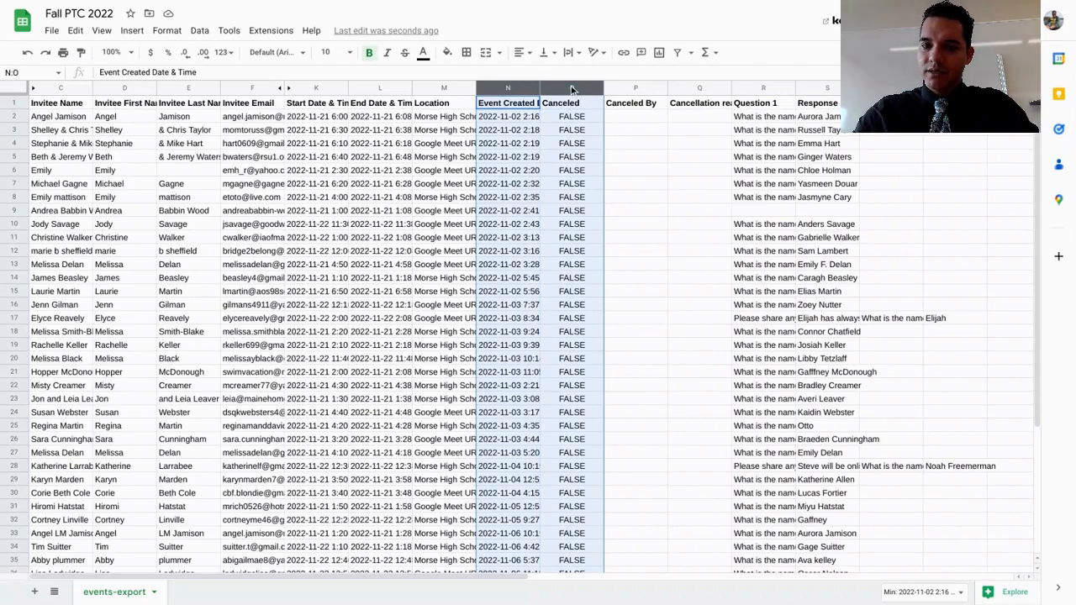
pyautogui.keyDown('shift'); pyautogui.click(629, 85); pyautogui.keyUp('shift')
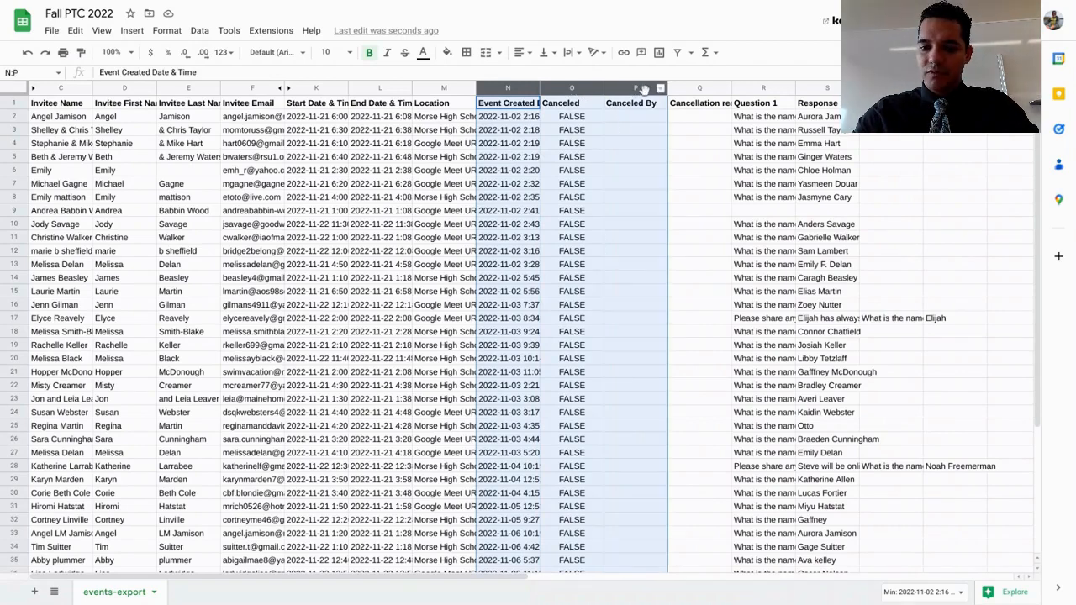
pyautogui.keyDown('shift'); pyautogui.click(704, 88); pyautogui.keyUp('shift')
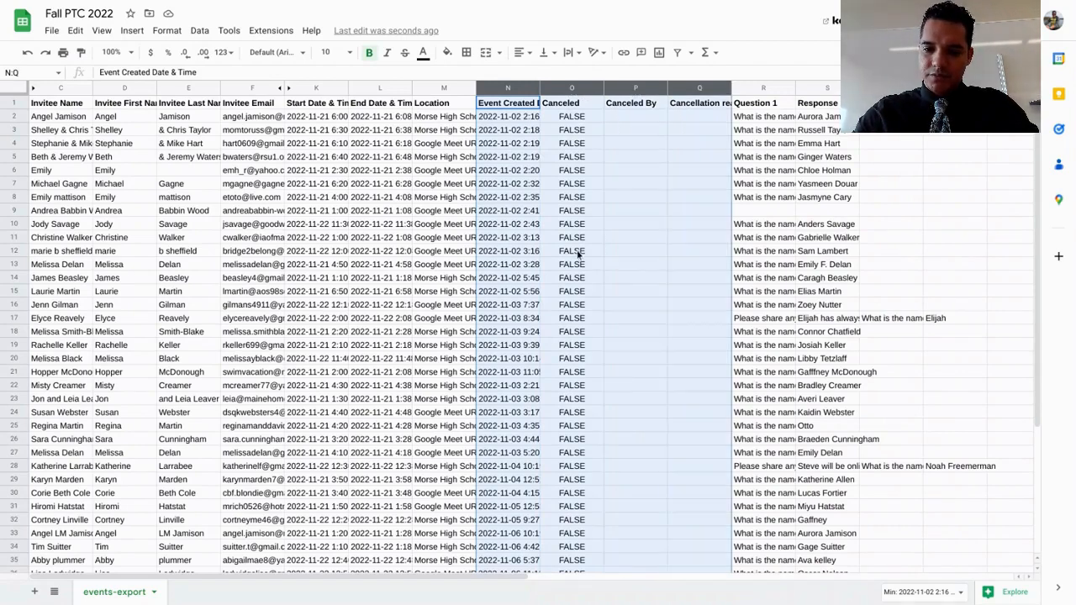
pyautogui.scroll(-5, 577, 255)
pyautogui.hscroll(1, 577, 255)
pyautogui.scroll(5, 577, 250)
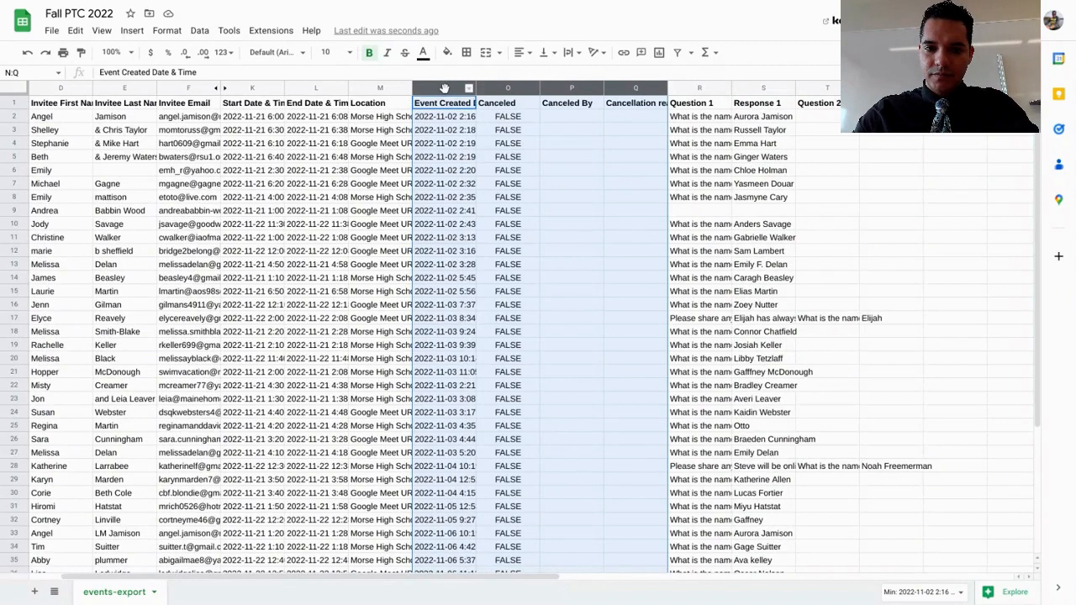
pyautogui.rightClick(444, 87)
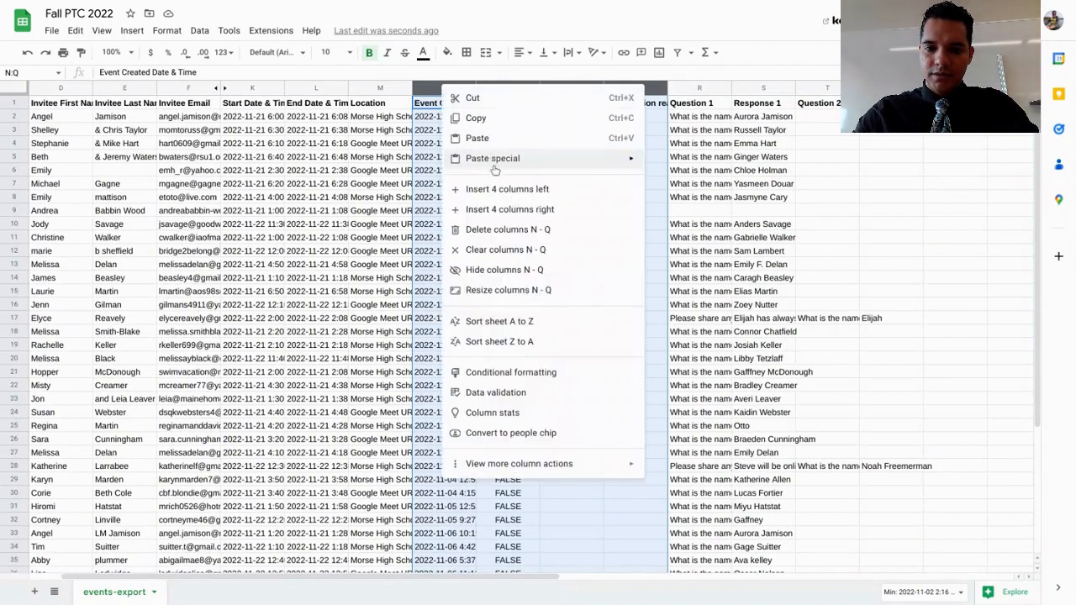
pyautogui.click(496, 269)
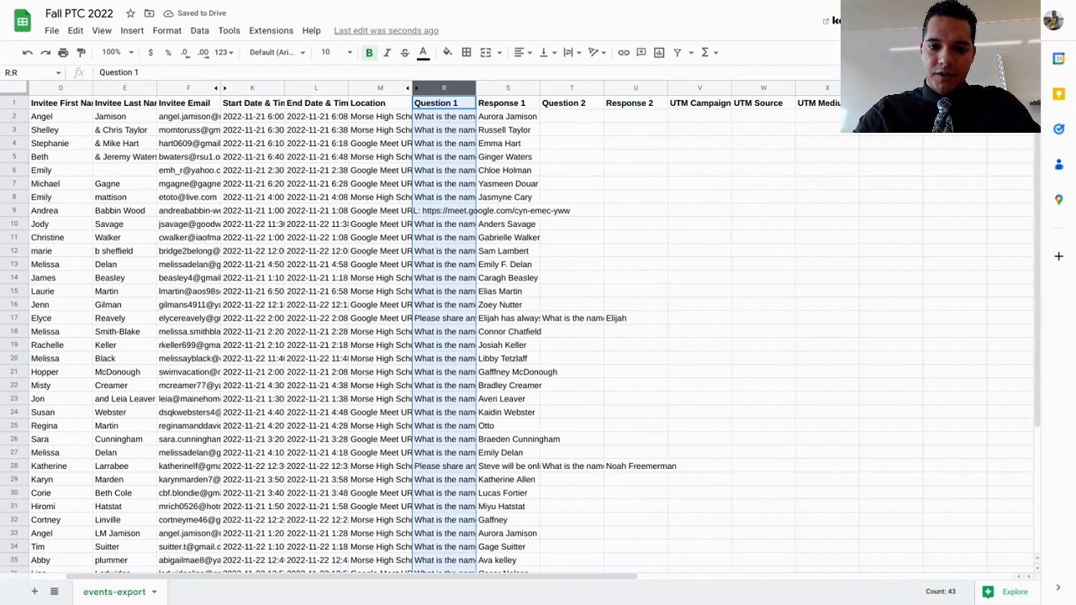
pyautogui.click(492, 133)
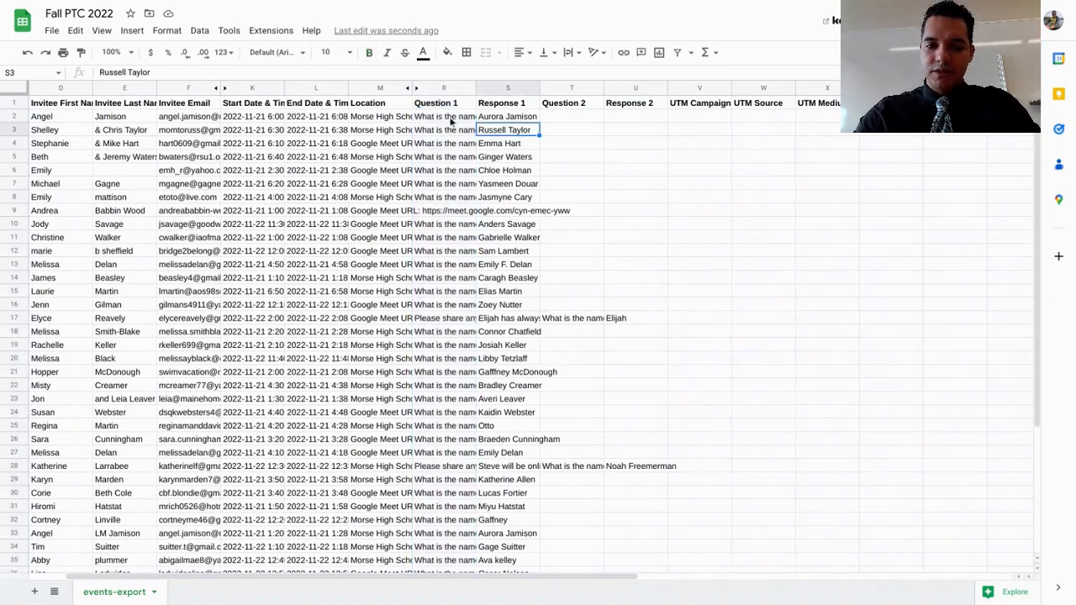
pyautogui.click(451, 121)
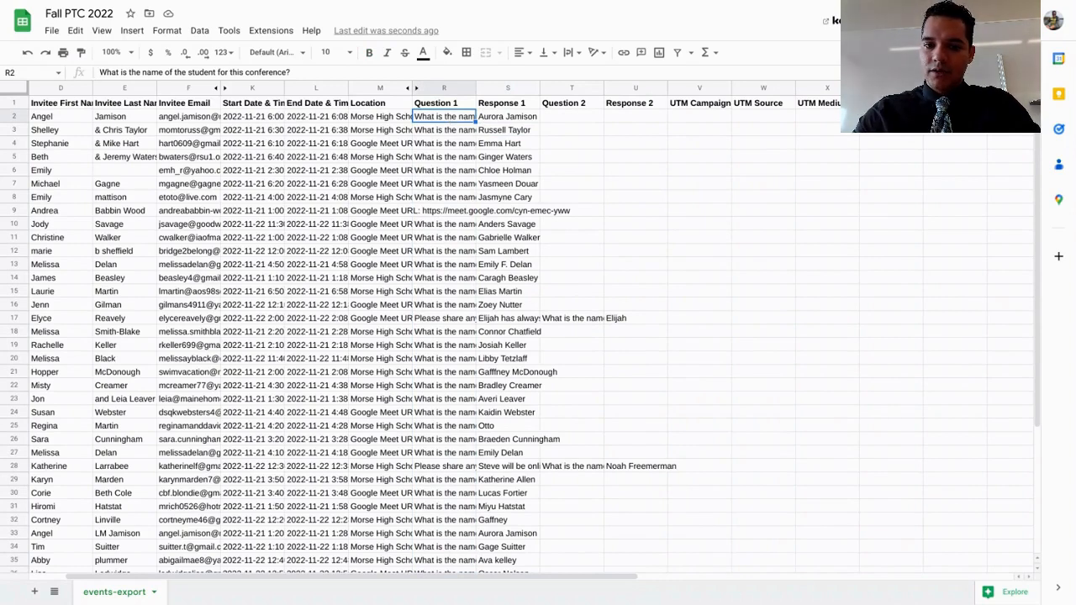
pyautogui.click(519, 129)
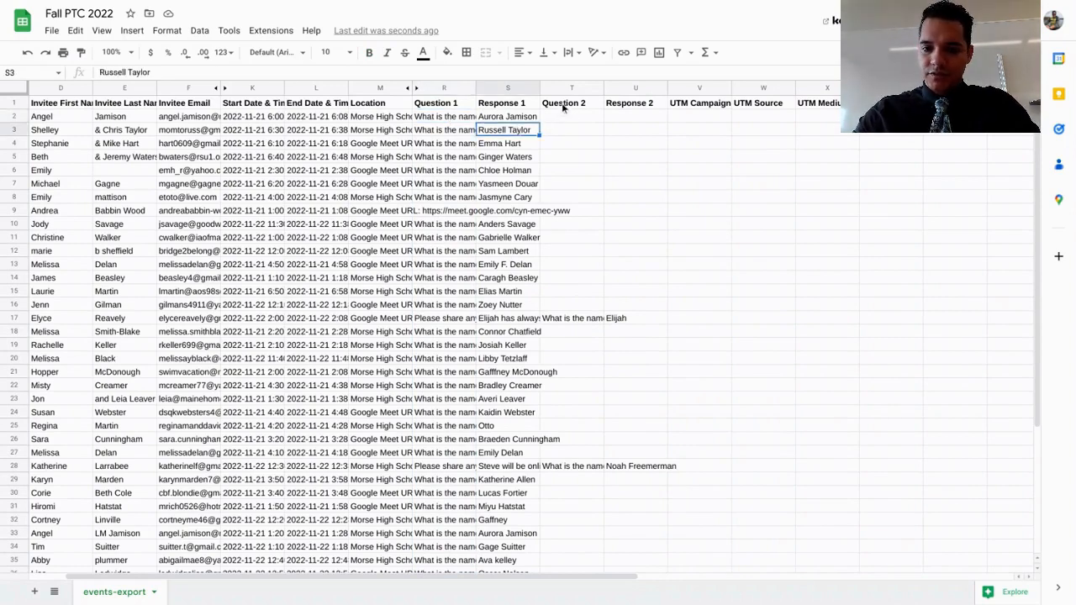
# Hide columns T to AF, starting with Question 2 and including the UTM, payment and Guest Email(s) columns
pyautogui.click(560, 104)
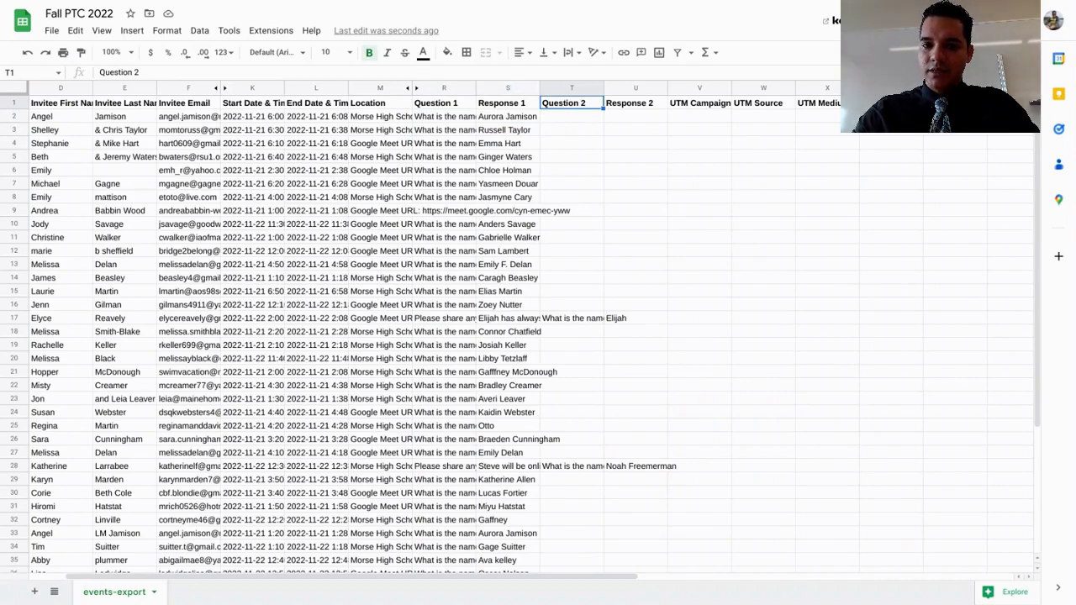
pyautogui.moveTo(561, 91); pyautogui.dragTo(626, 89)
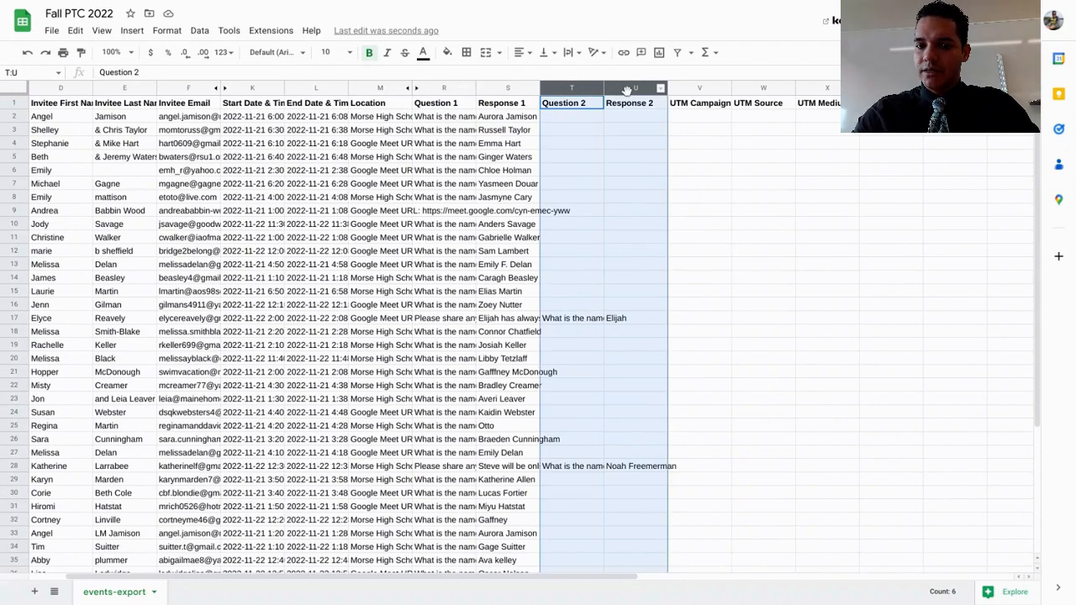
pyautogui.hotkey('shift', 'Right')
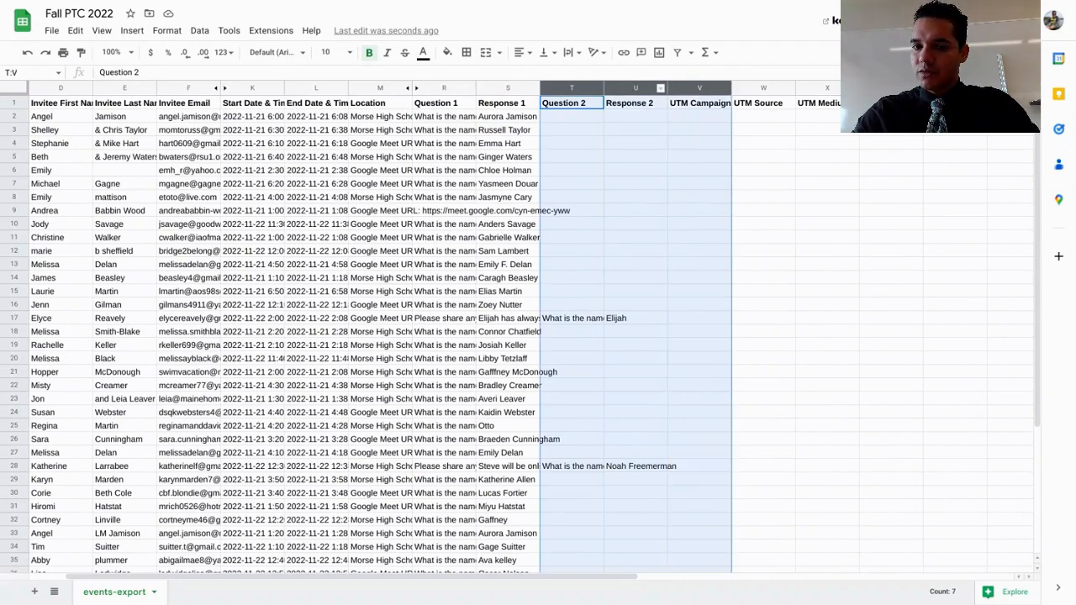
pyautogui.hotkey('shift', 'Right')
pyautogui.hotkey('shift', 'Right')
pyautogui.hotkey('shift', 'Right')
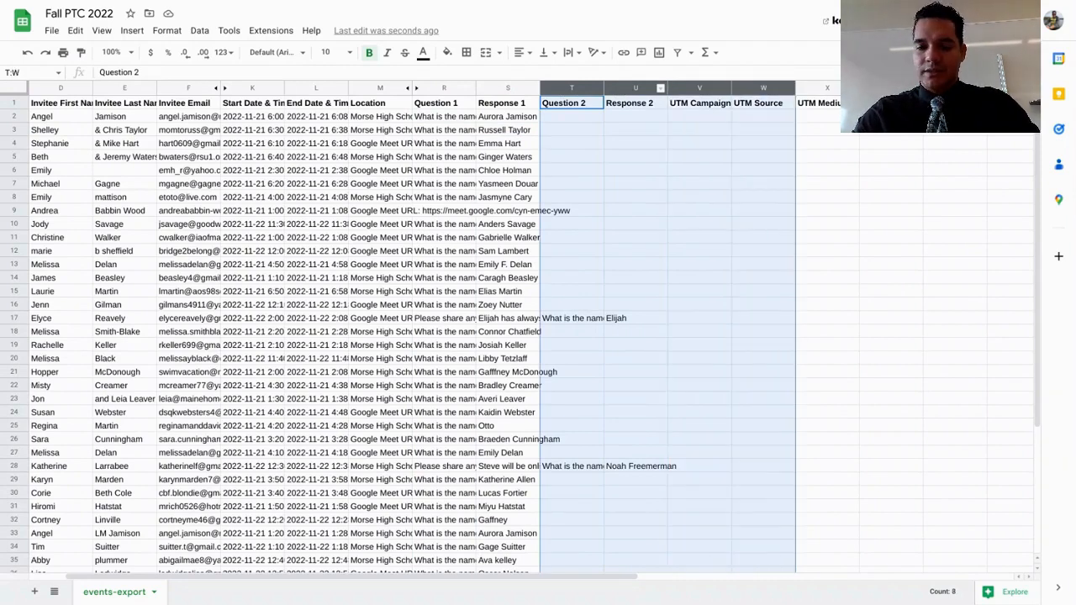
pyautogui.hotkey('shift', 'Right')
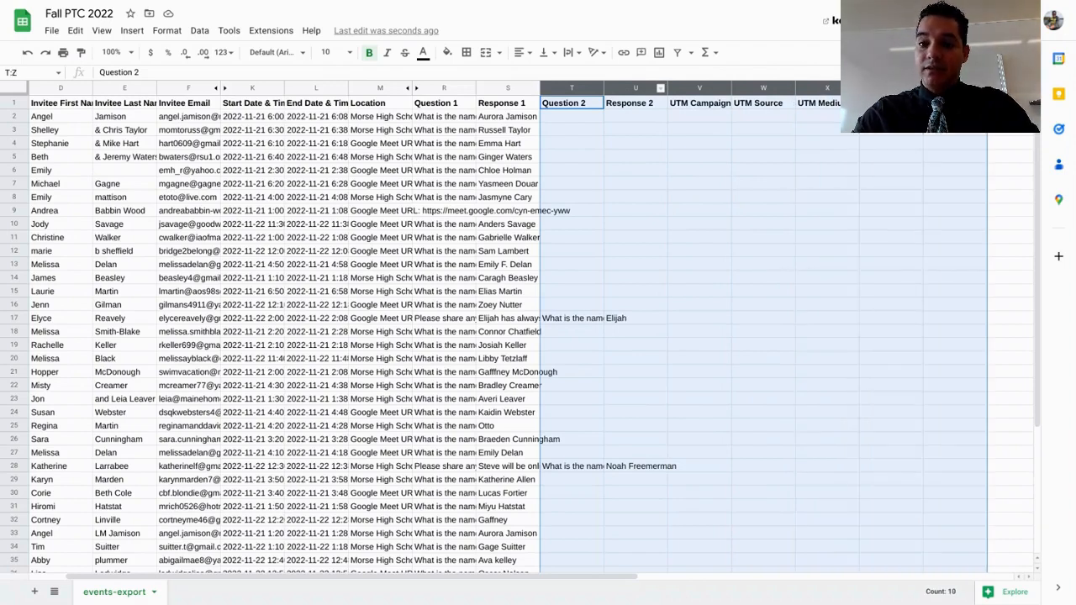
pyautogui.hscroll(10, 849, 137)
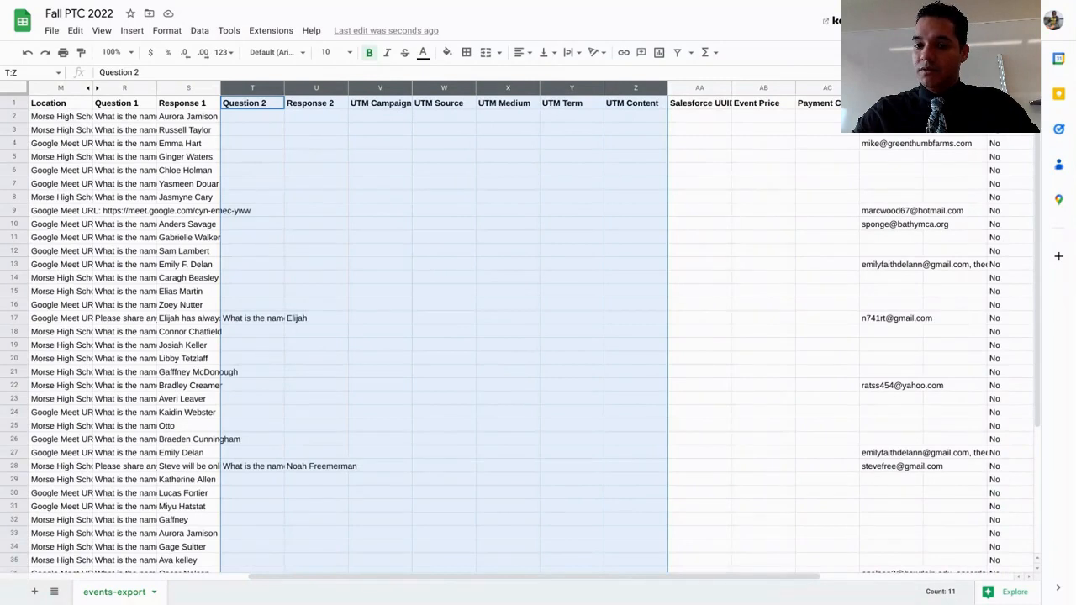
pyautogui.hotkey('shift', 'Right')
pyautogui.hotkey('shift', 'Right')
pyautogui.hotkey('shift', 'Right')
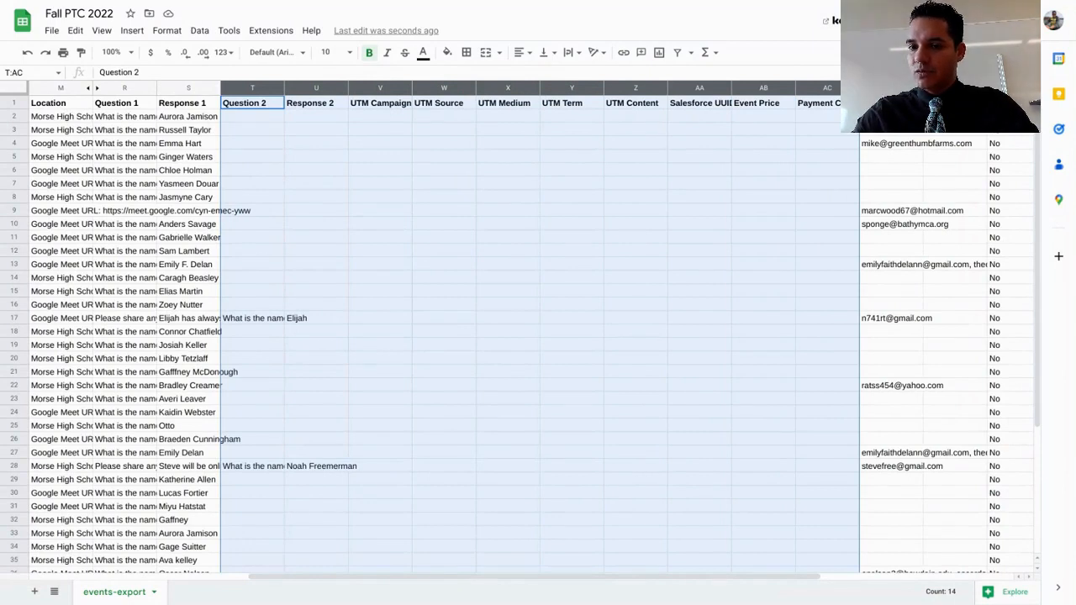
pyautogui.hotkey('shift', 'Right')
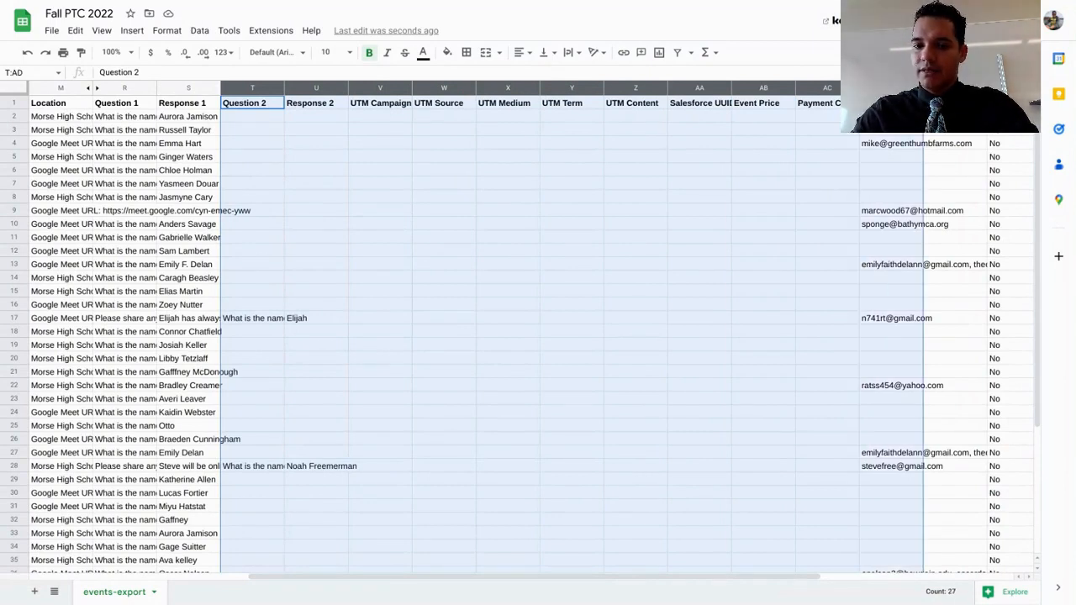
pyautogui.hscroll(3, 910, 163)
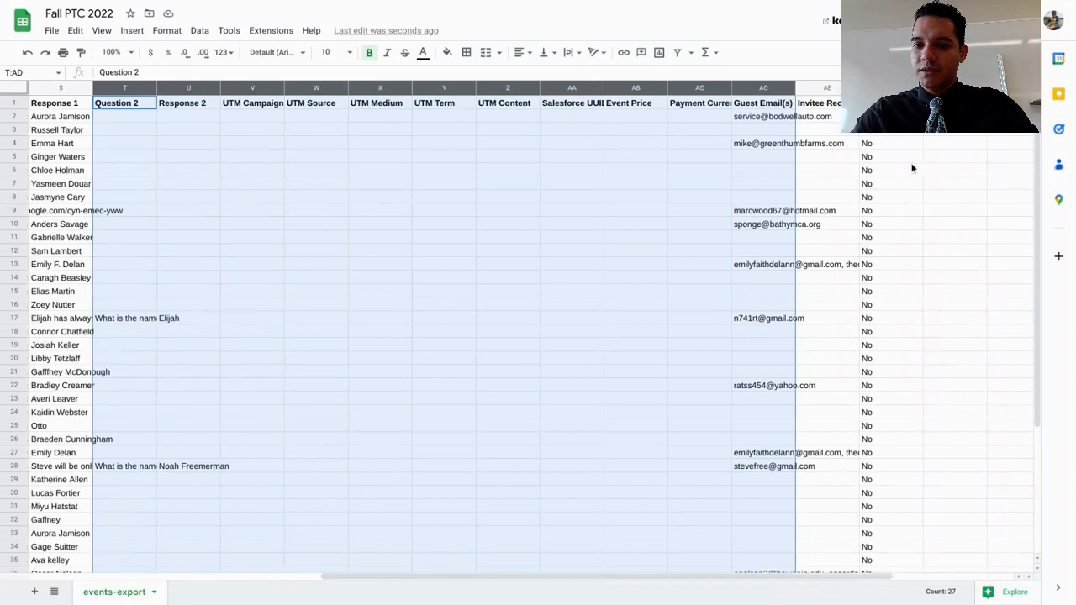
pyautogui.hotkey('shift', 'Right')
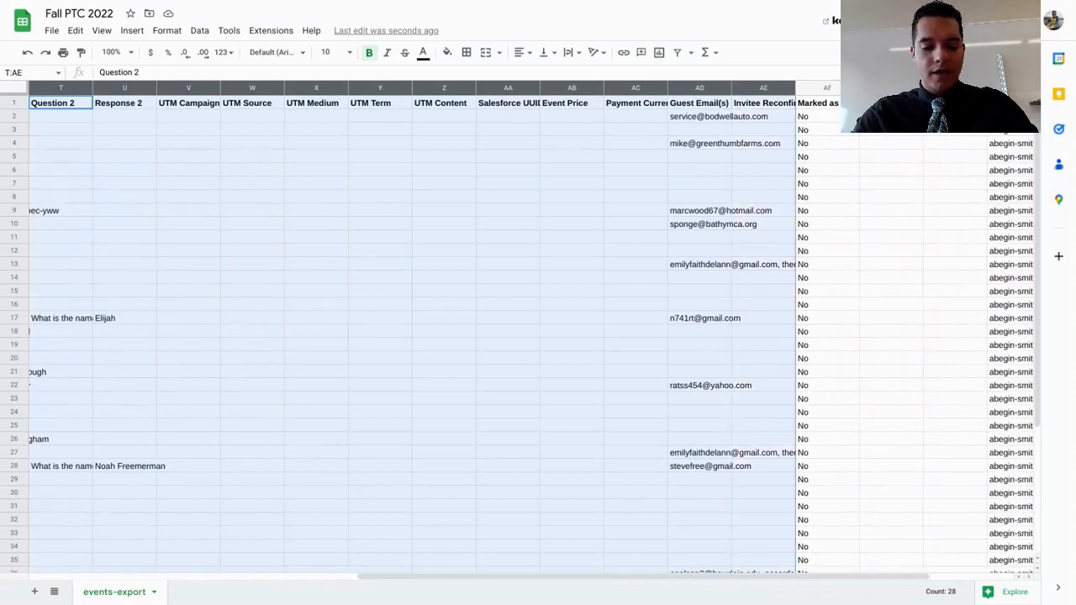
pyautogui.hotkey('shift', 'Right')
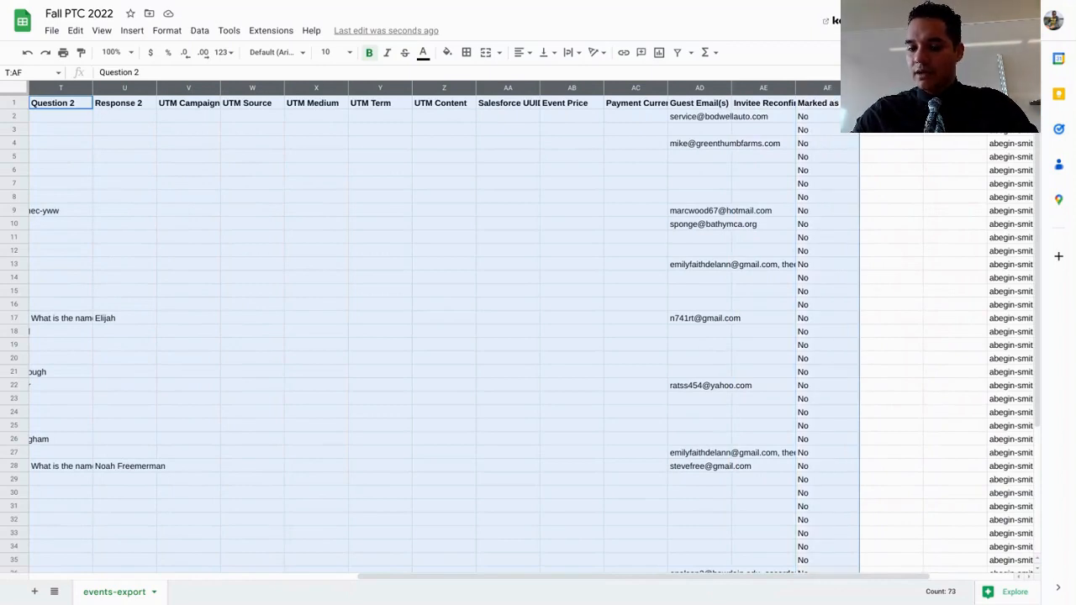
pyautogui.hotkey('shift', 'Right')
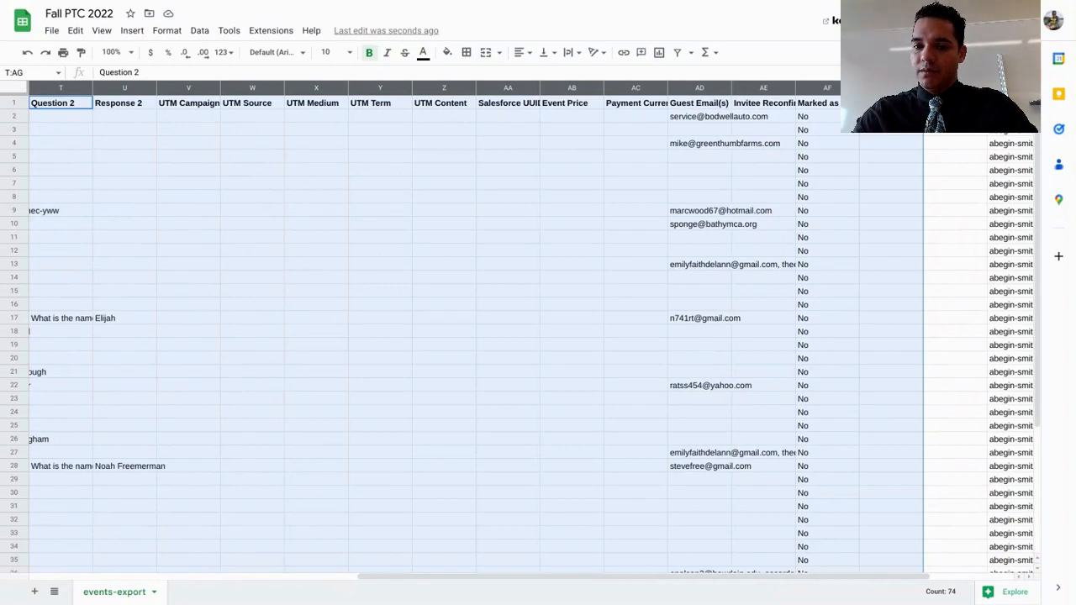
pyautogui.hotkey('shift', 'Left')
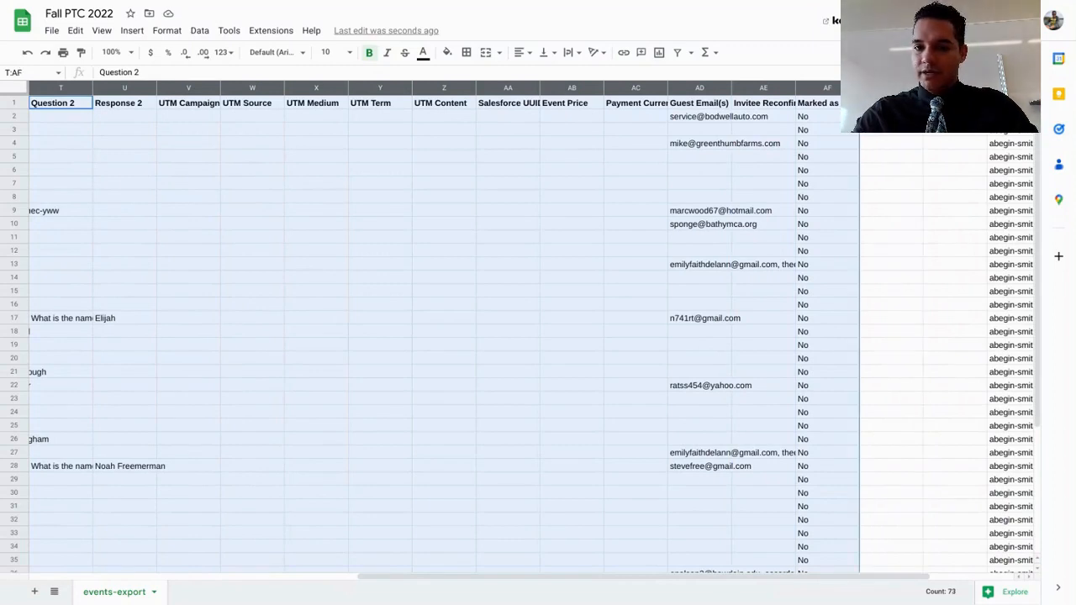
pyautogui.rightClick(819, 91)
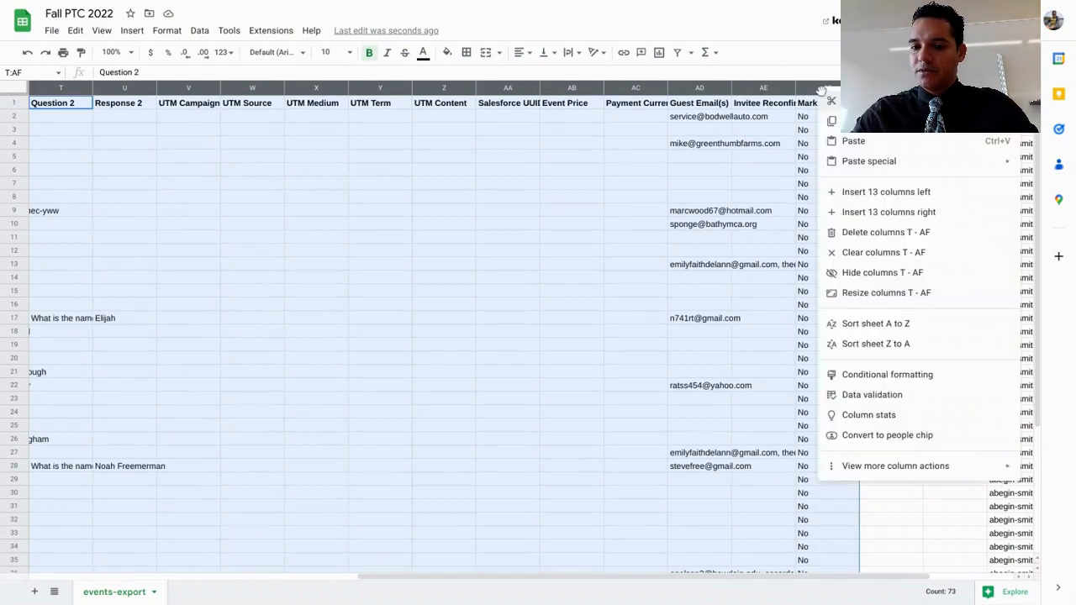
pyautogui.click(859, 274)
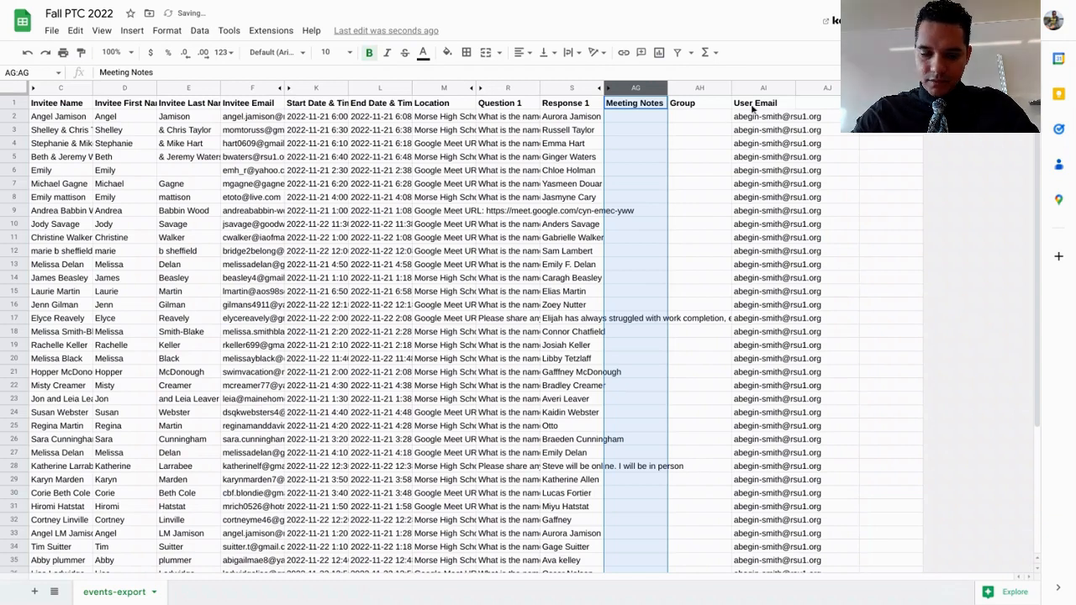
# Hide the Group and User Email columns (AH and AI)
pyautogui.click(707, 88)
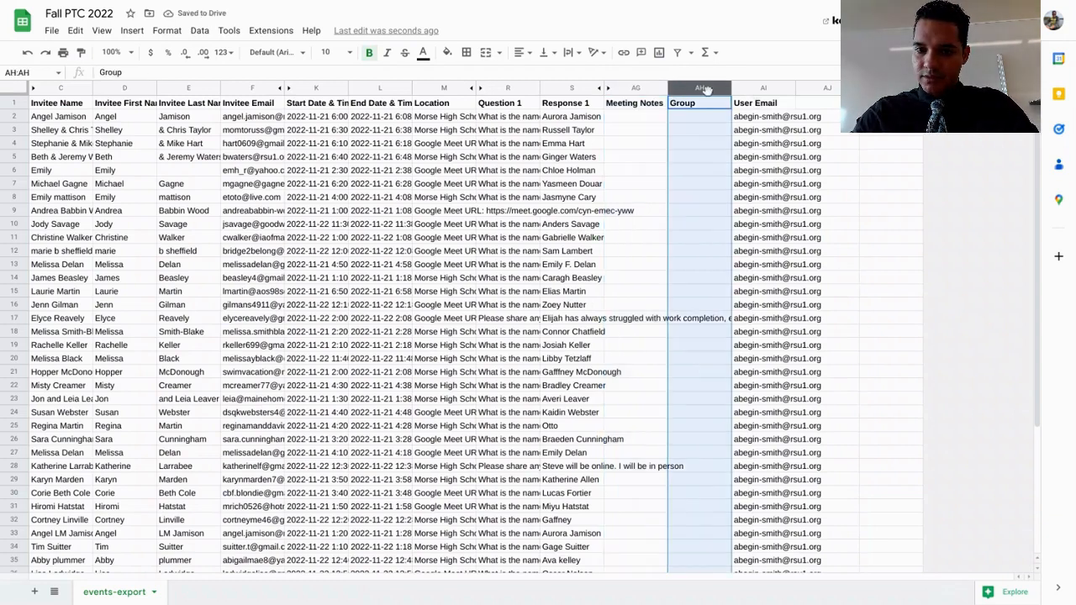
pyautogui.keyDown('shift'); pyautogui.click(754, 88); pyautogui.keyUp('shift')
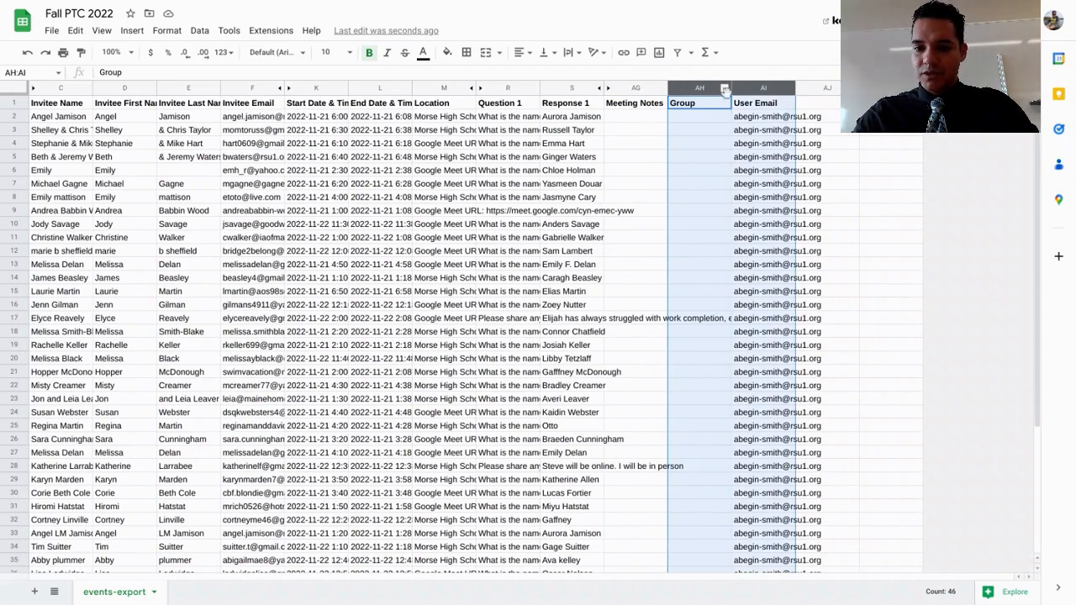
pyautogui.rightClick(760, 88)
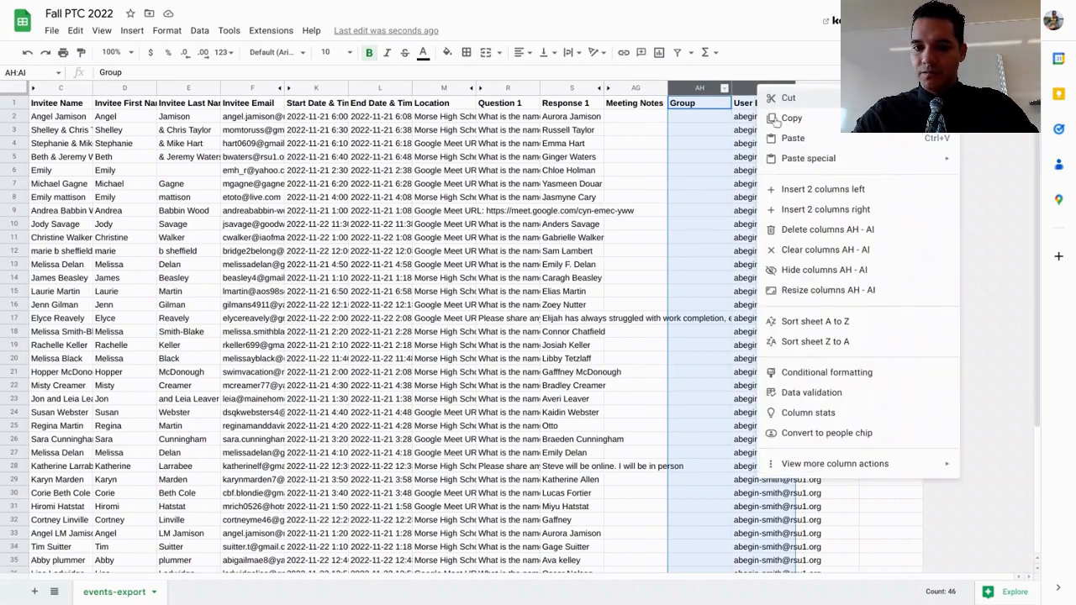
pyautogui.click(803, 277)
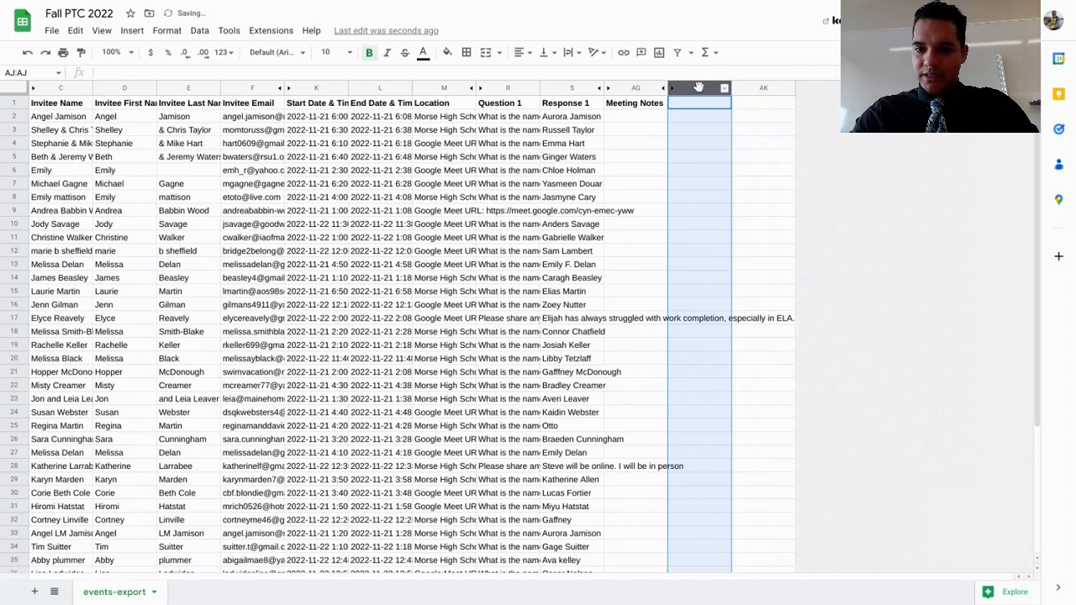
# Hide the empty columns AJ and AK after the Meeting Notes column
pyautogui.hotkey('shift', 'Right')
pyautogui.rightClick(704, 87)
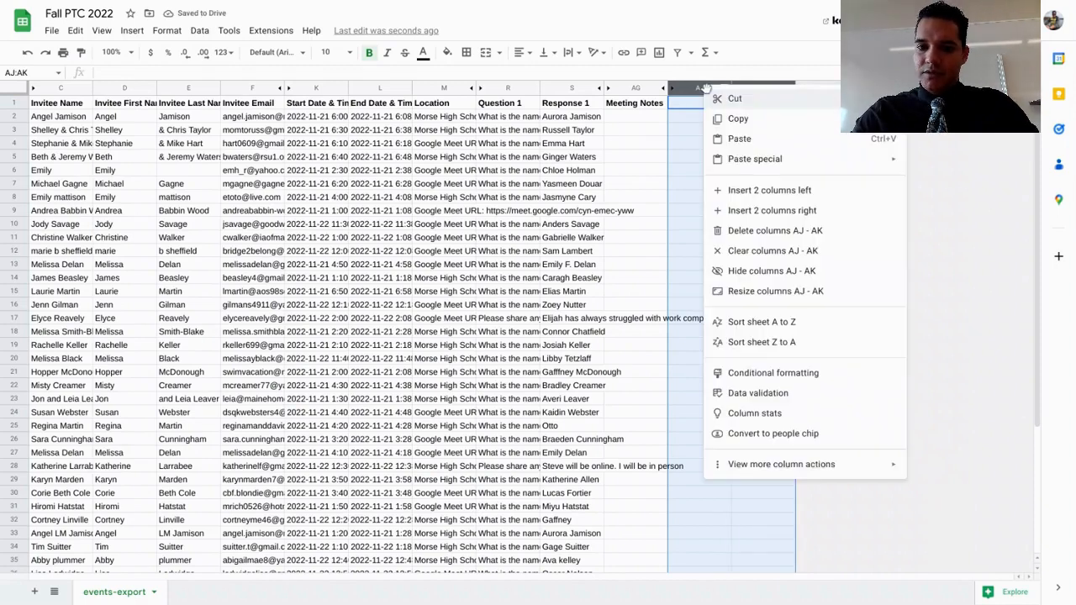
pyautogui.click(746, 271)
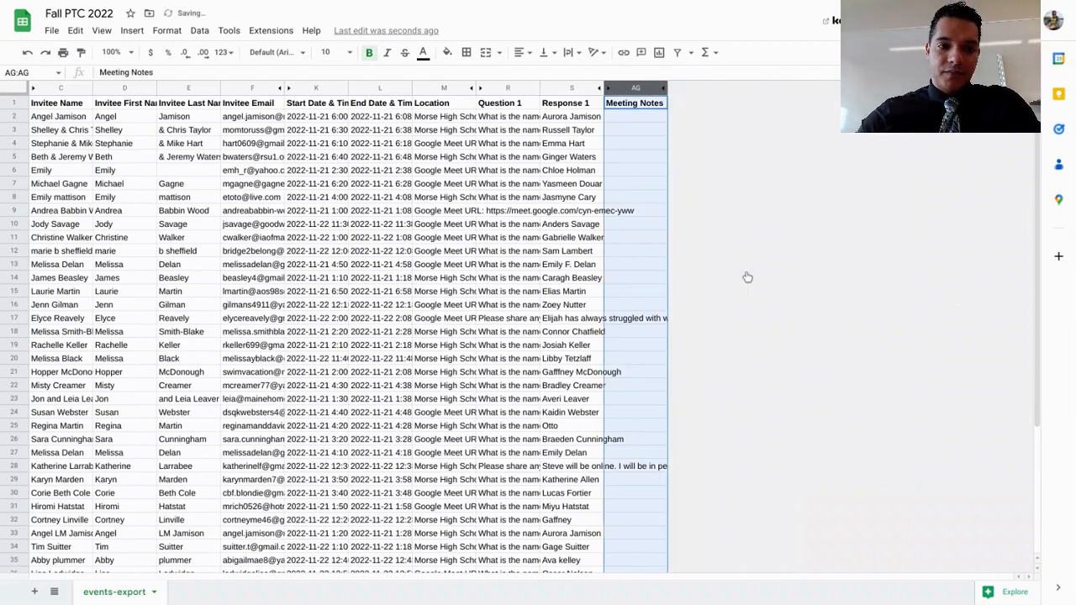
# Review the remaining column headers in row 1, from Invitee Name across to Meeting Notes
pyautogui.click(639, 171)
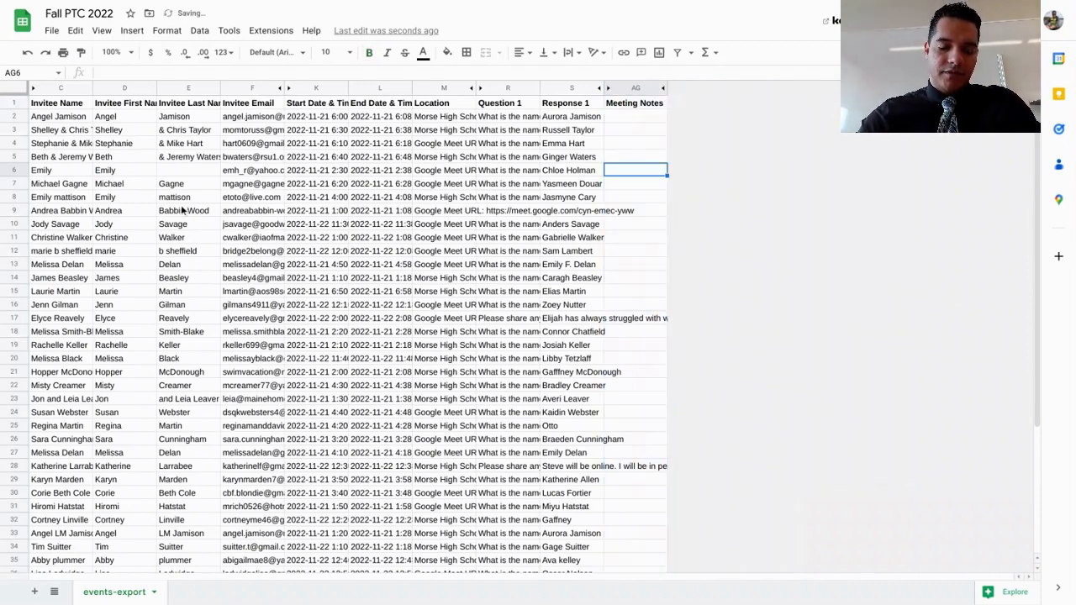
pyautogui.click(53, 104)
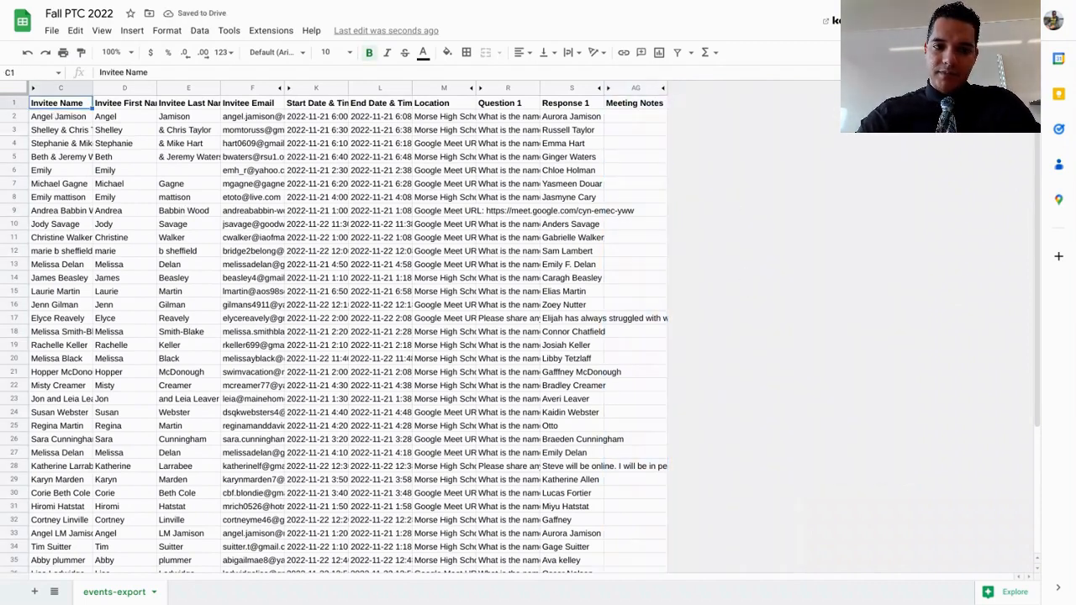
pyautogui.press('Right')
pyautogui.press('Right')
pyautogui.press('Right')
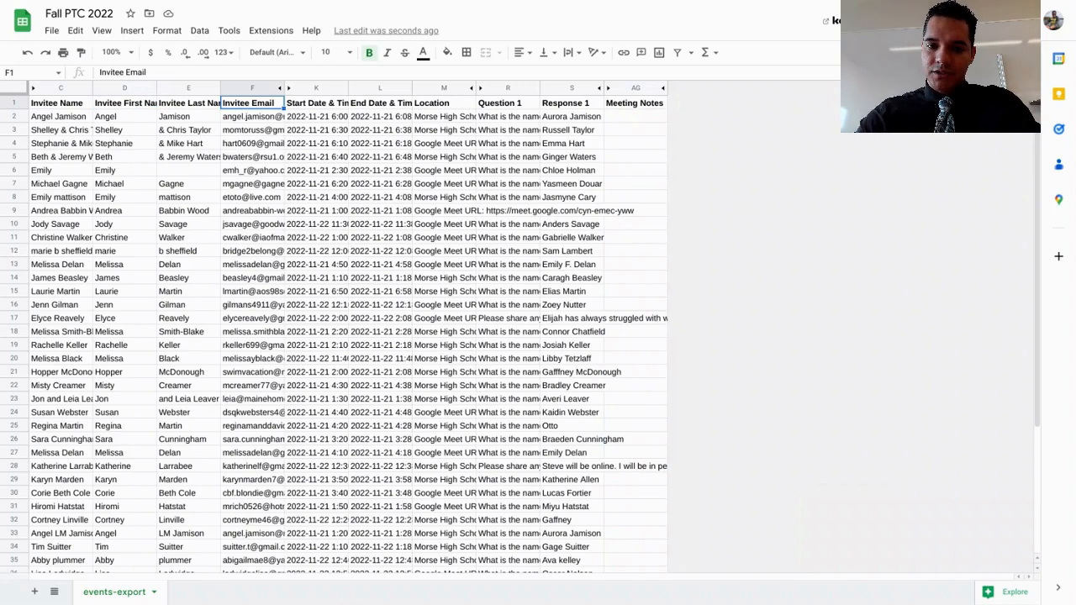
pyautogui.press('Right')
pyautogui.press('Right')
pyautogui.press('Right')
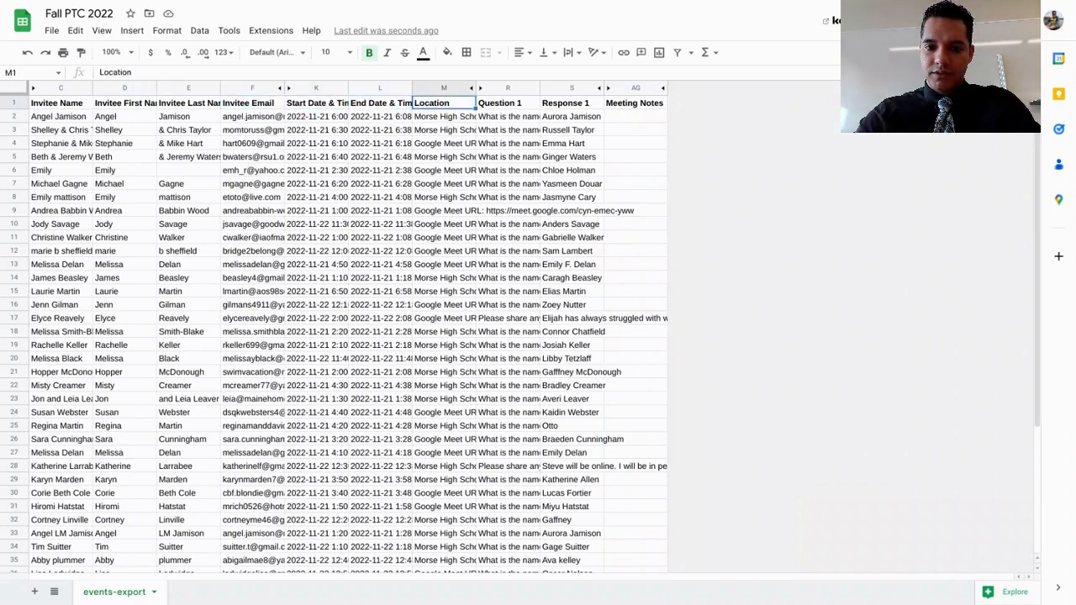
pyautogui.press('Right')
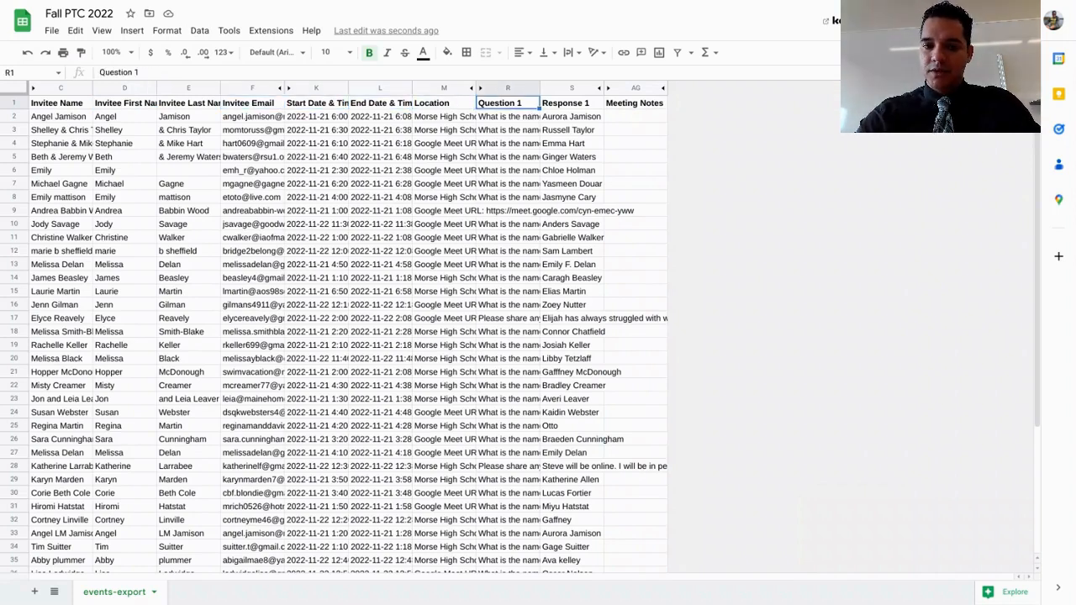
pyautogui.press('Right')
pyautogui.press('Right')
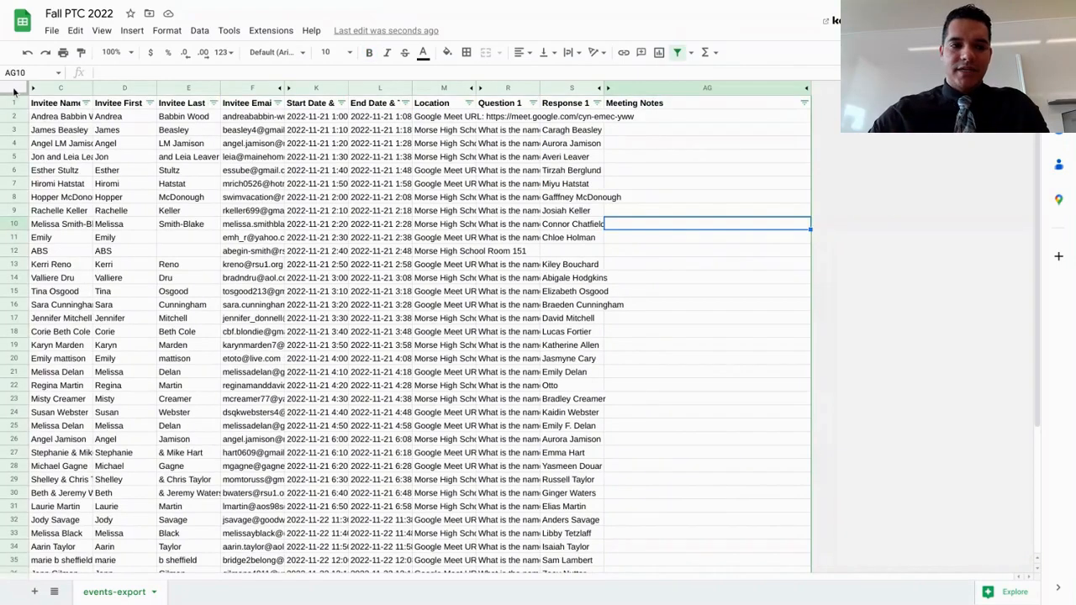
# Apply light green alternating colors with a header to the whole sheet and set its font size to 12
pyautogui.click(14, 90)
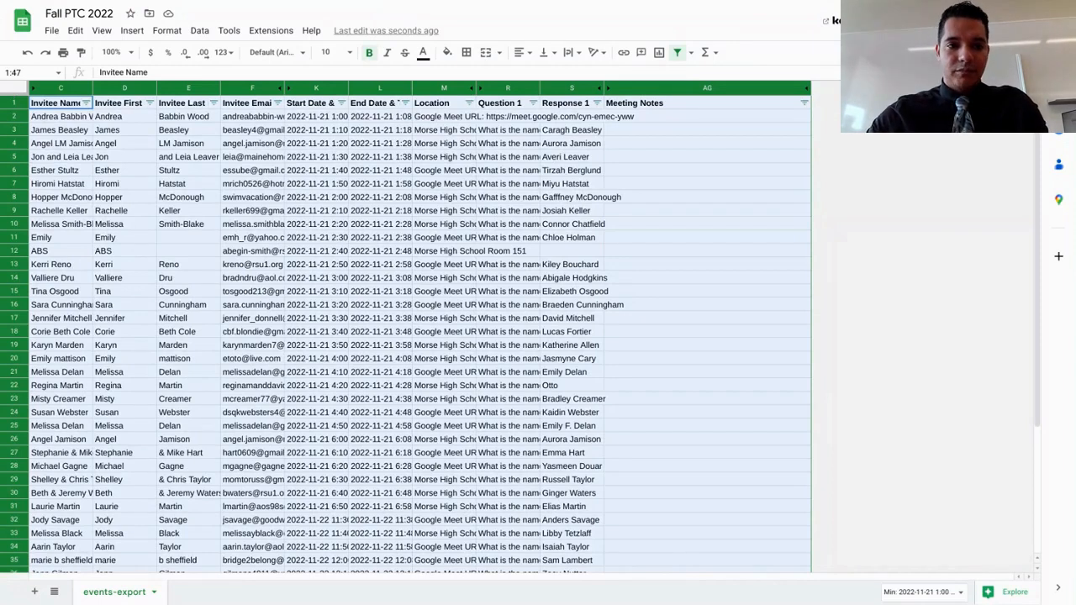
pyautogui.click(166, 32)
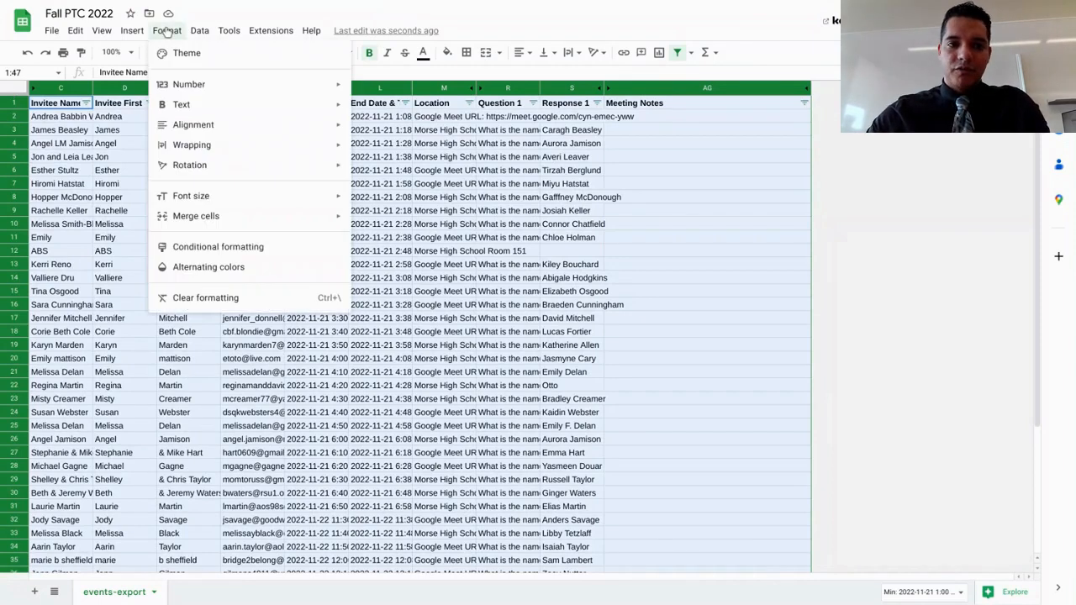
pyautogui.click(197, 268)
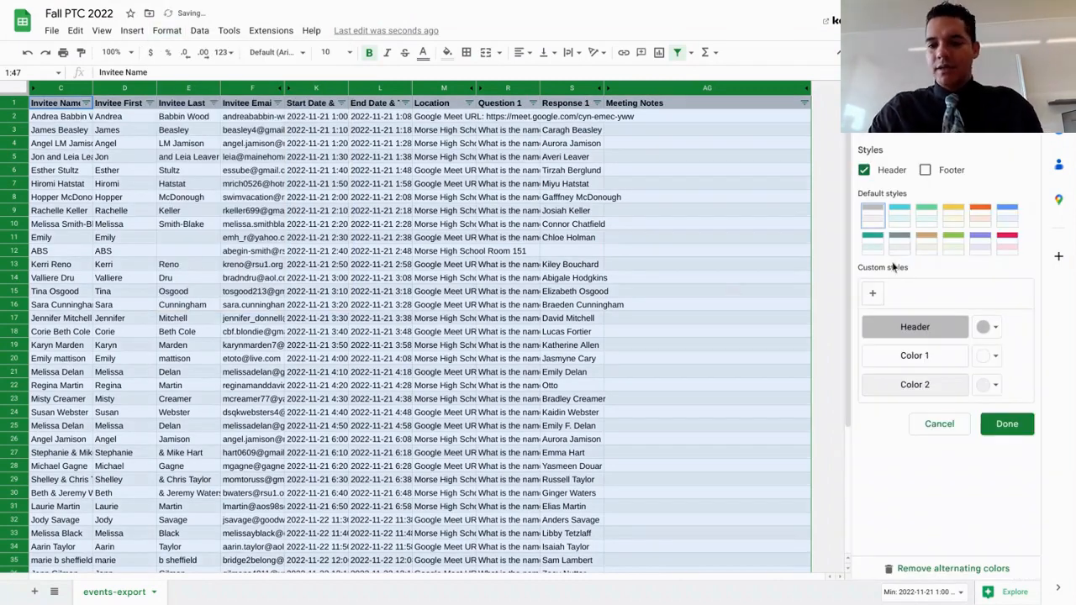
pyautogui.click(955, 241)
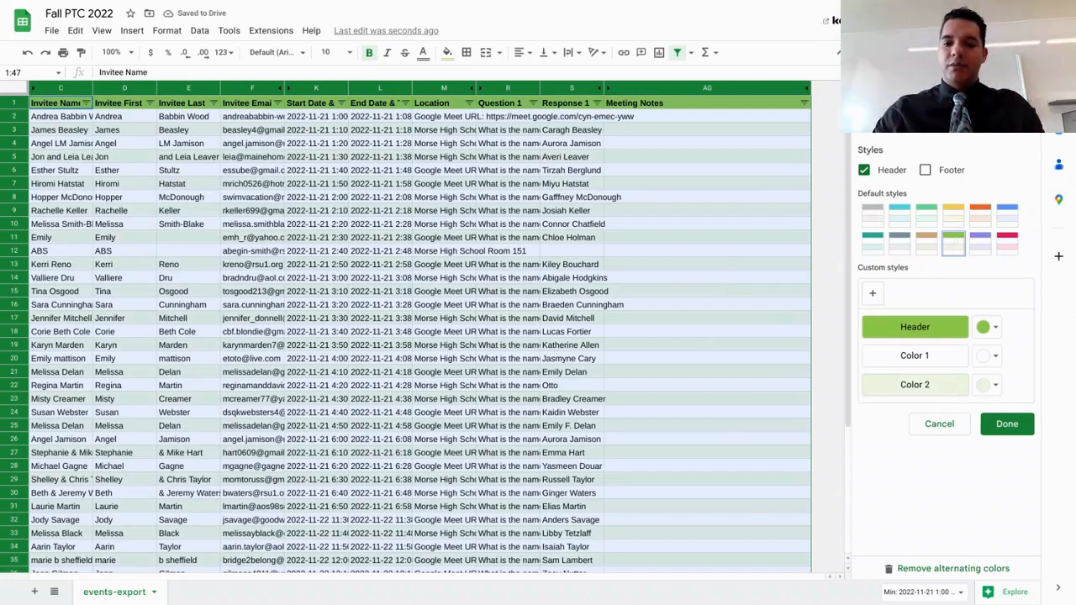
pyautogui.click(1006, 425)
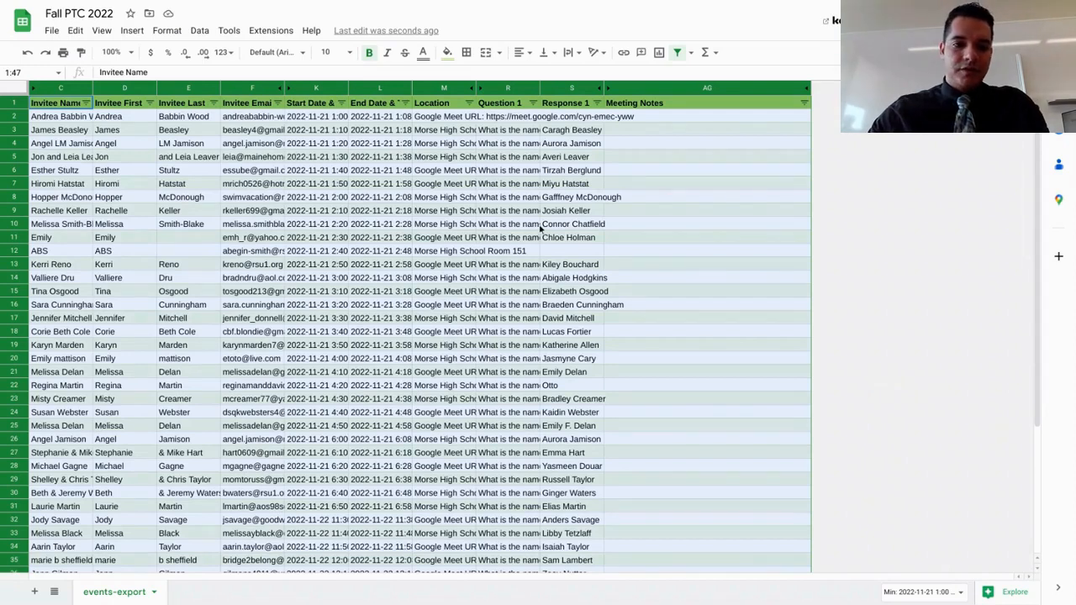
pyautogui.click(350, 53)
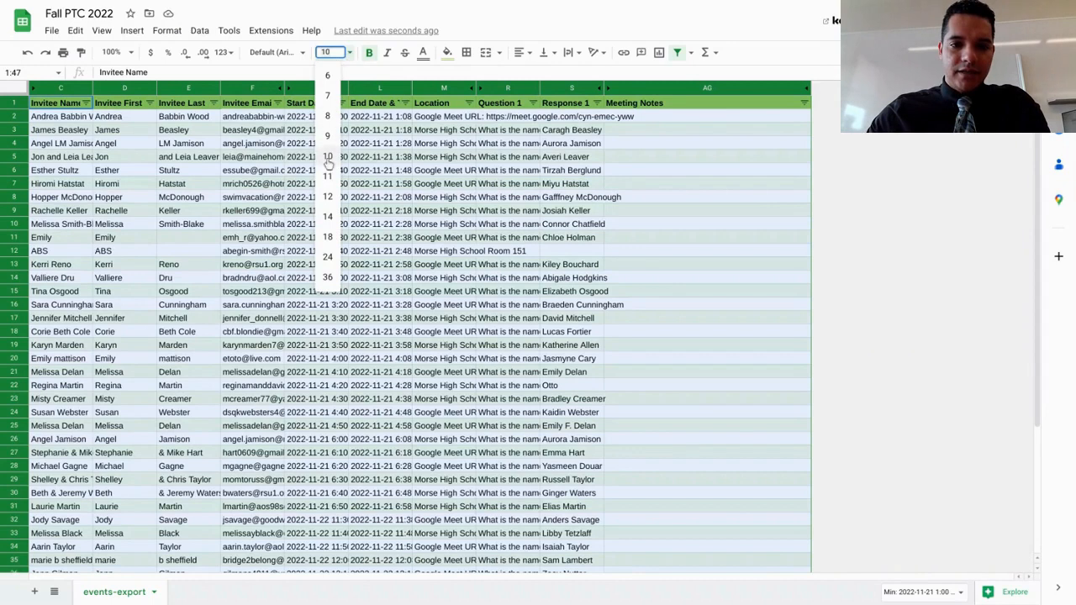
pyautogui.click(328, 199)
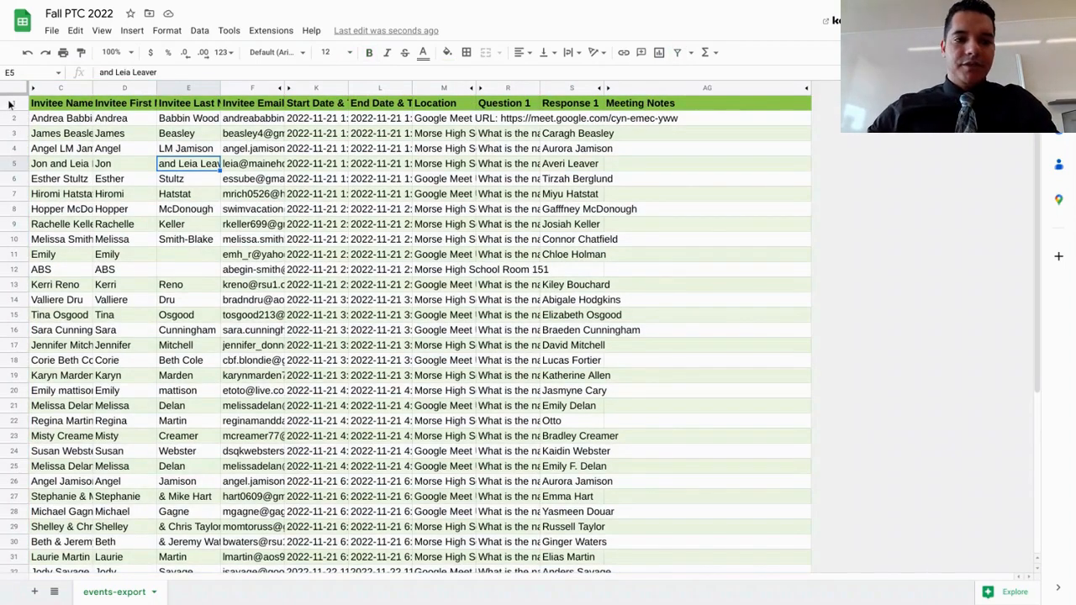
# Freeze the sheet up to row 1 so the header row stays in place
pyautogui.click(11, 103)
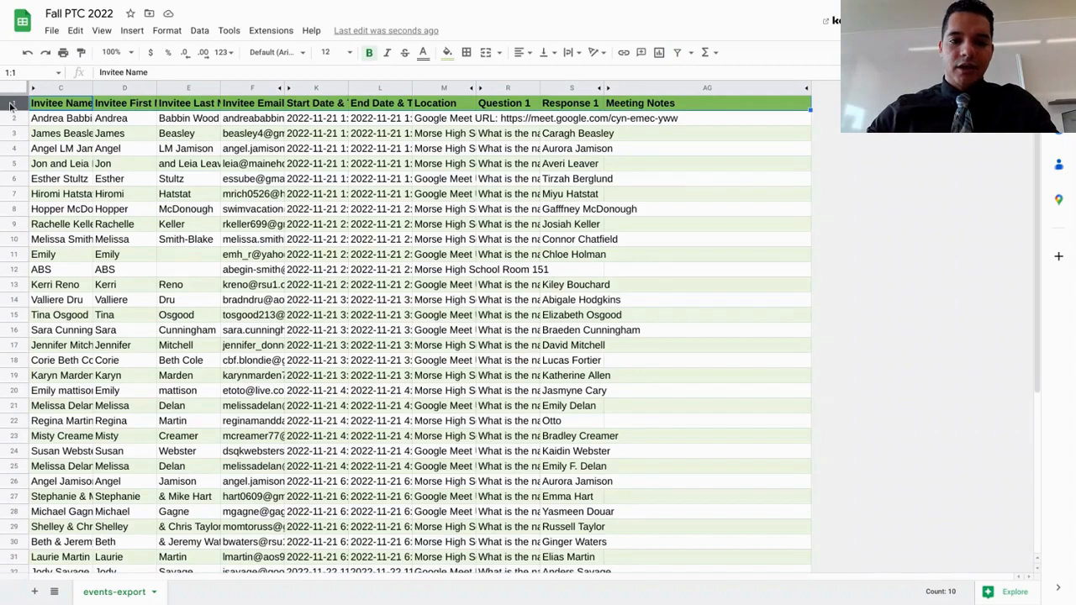
pyautogui.scroll(-3, 159, 144)
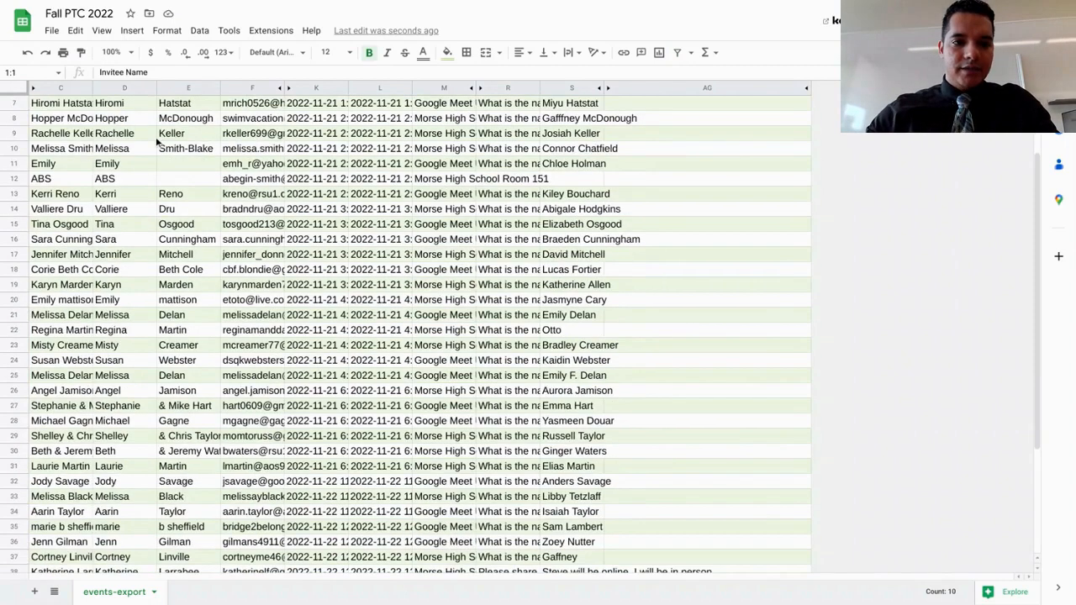
pyautogui.scroll(3, 158, 144)
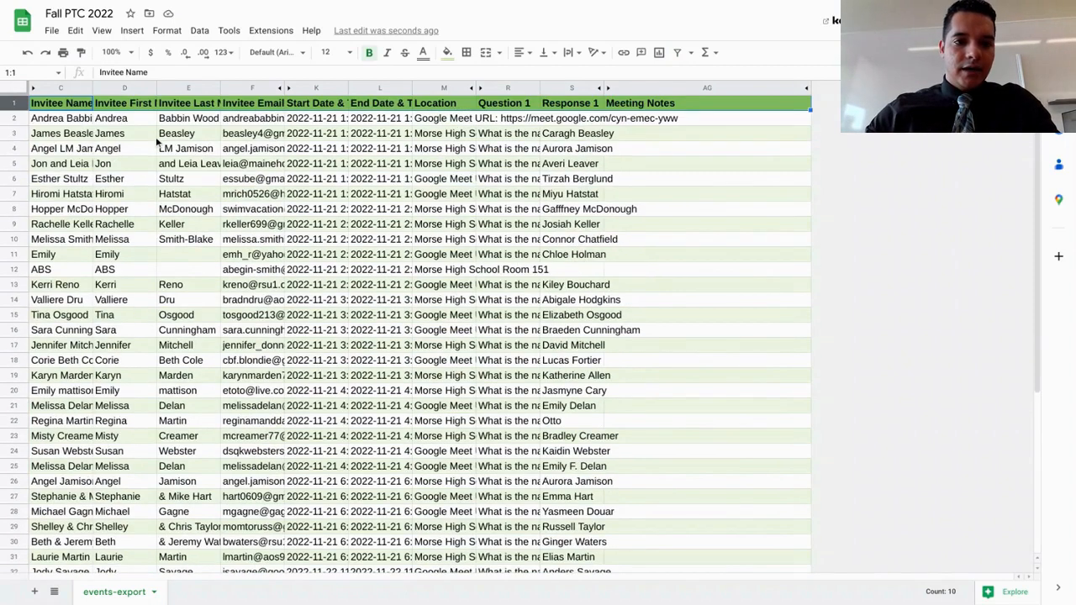
pyautogui.click(132, 32)
pyautogui.moveTo(101, 31)
pyautogui.moveTo(124, 74)
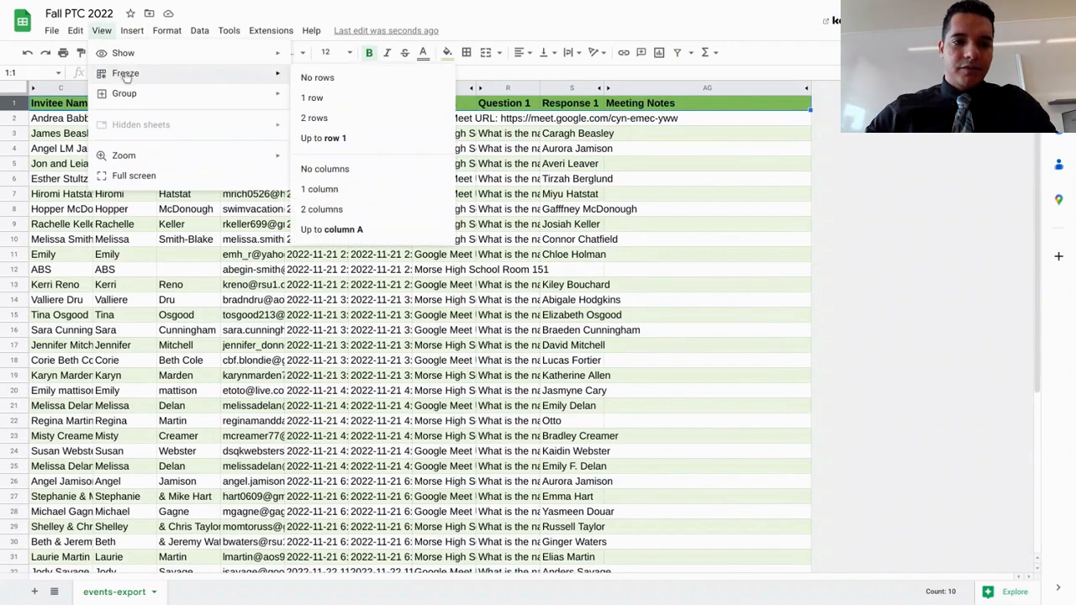
pyautogui.click(323, 143)
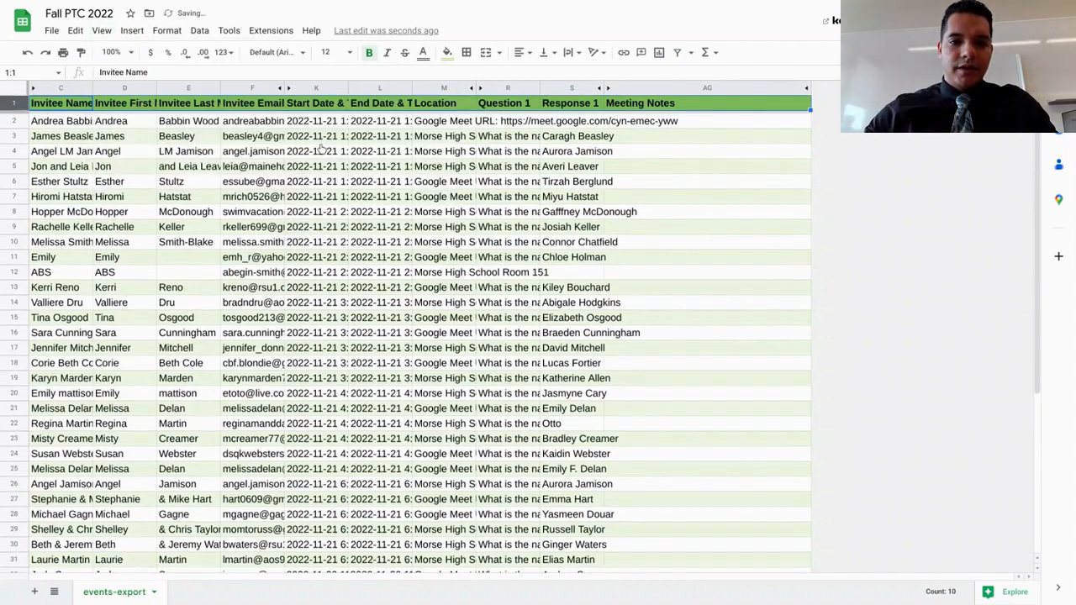
pyautogui.click(260, 259)
pyautogui.scroll(-6, 261, 265)
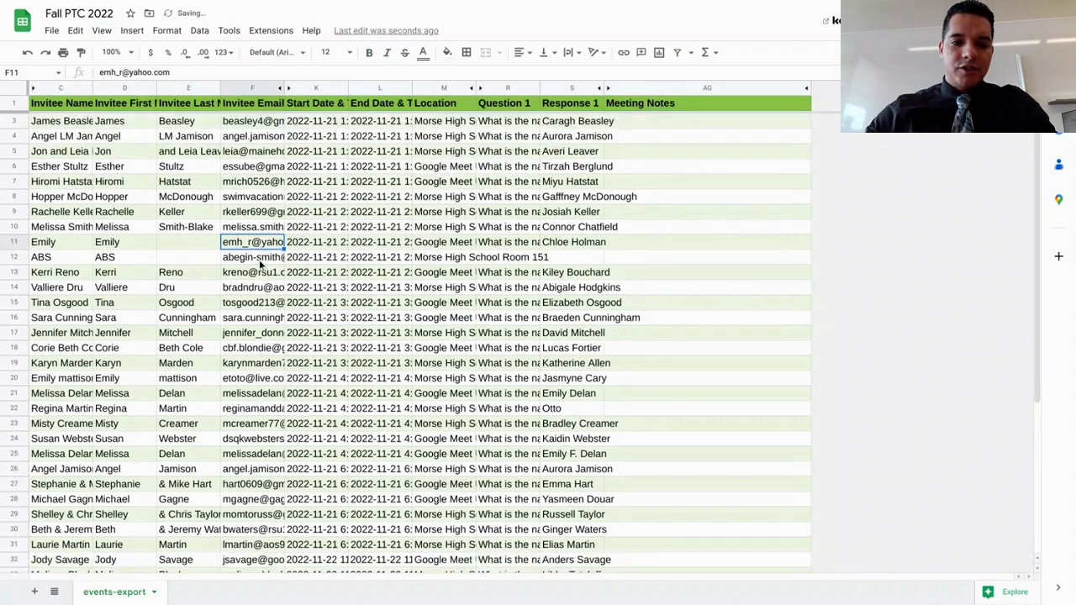
pyautogui.scroll(6, 261, 264)
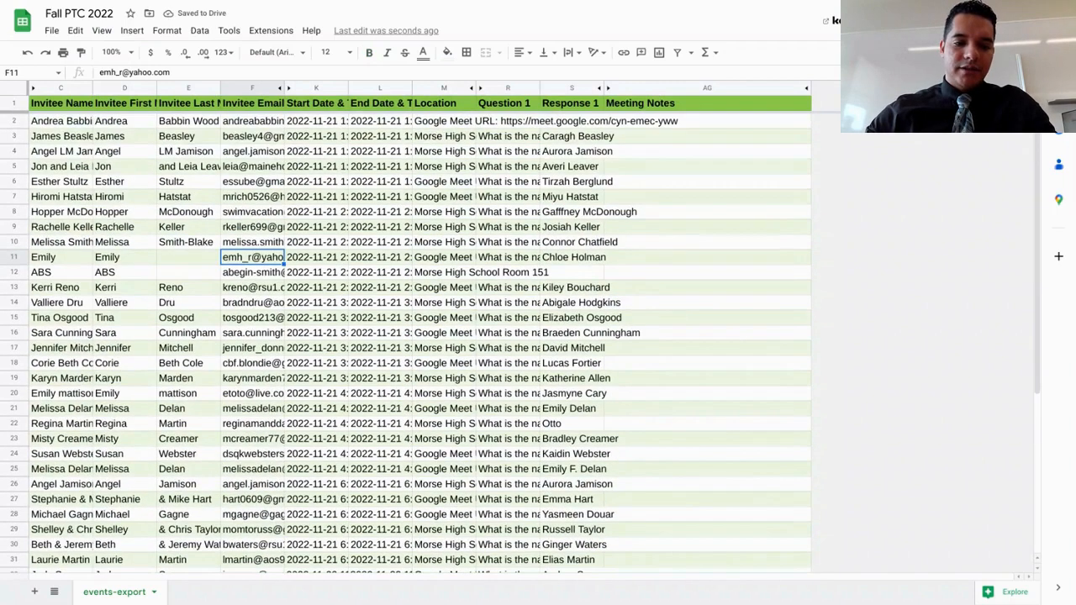
# Create a filter on the header row, covering all columns from Invitee Name to Meeting Notes
pyautogui.click(11, 104)
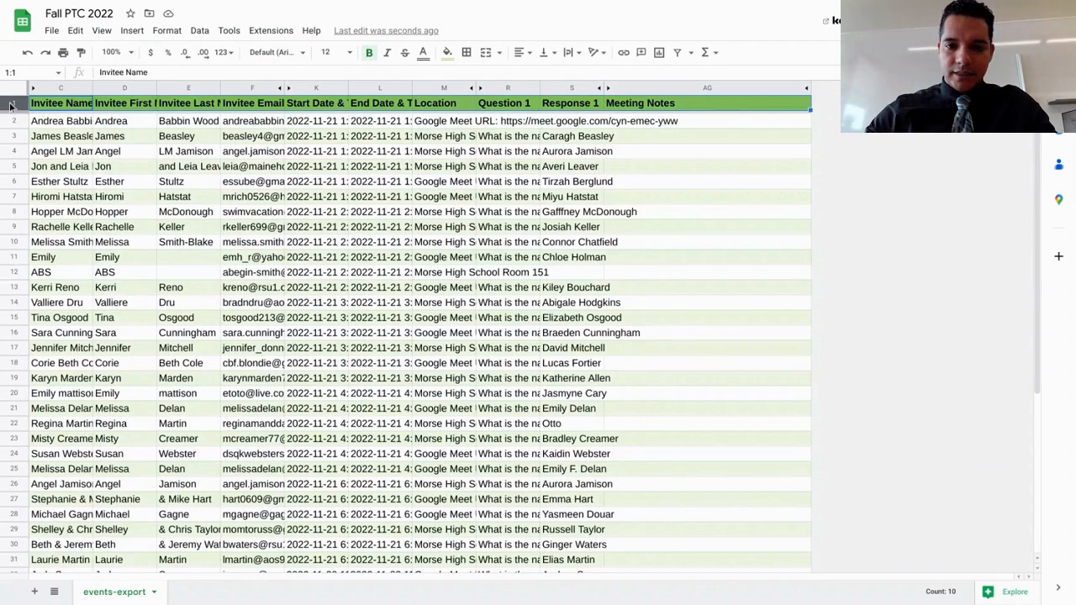
pyautogui.click(200, 31)
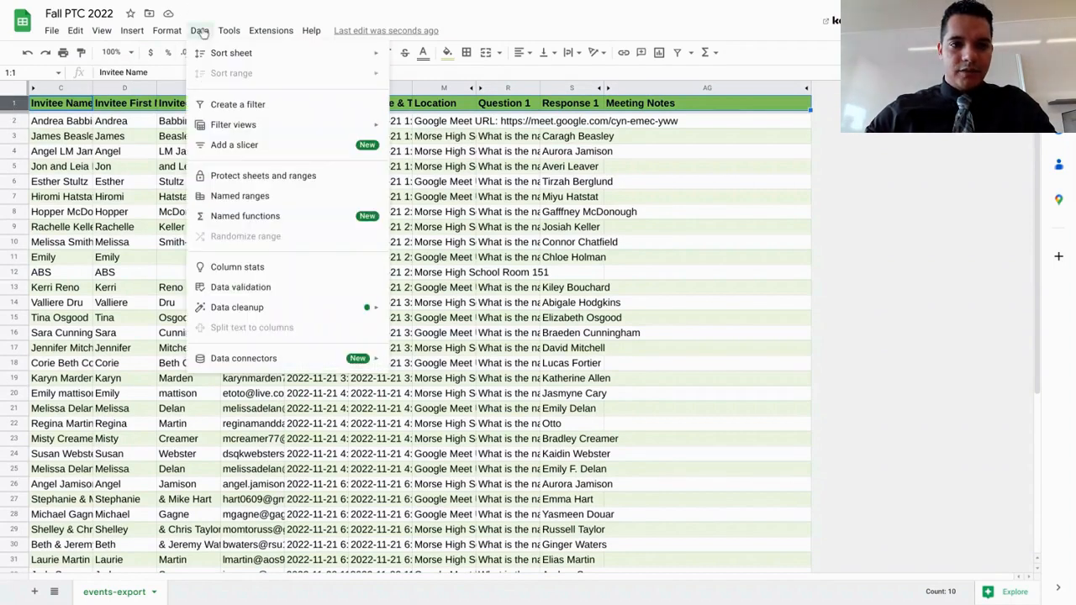
pyautogui.click(254, 106)
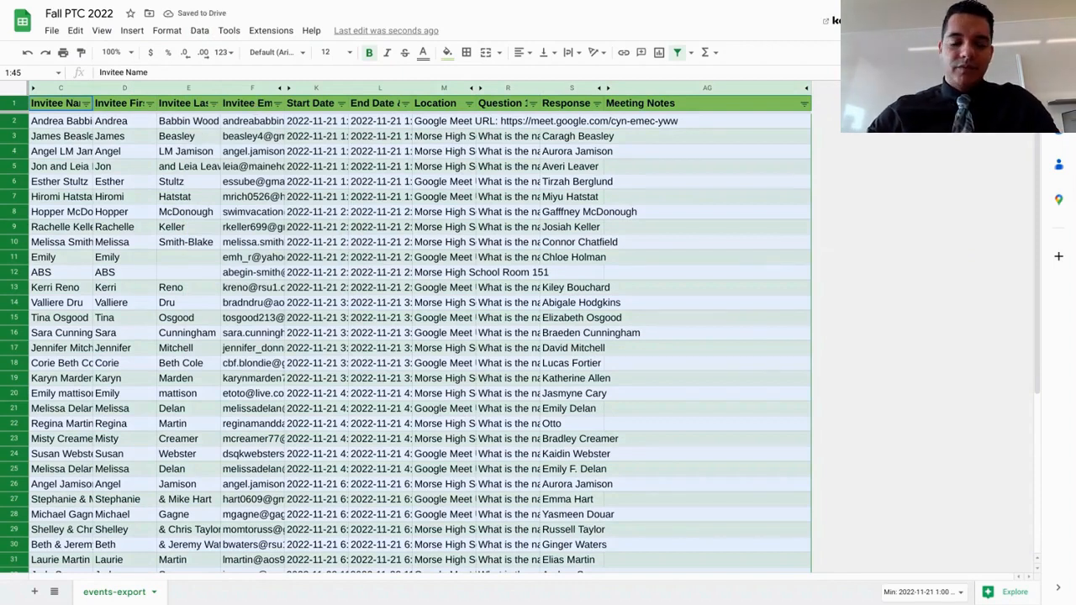
# Sort the conference rows by Start Date & Time in A → Z order using the column's filter
pyautogui.click(340, 103)
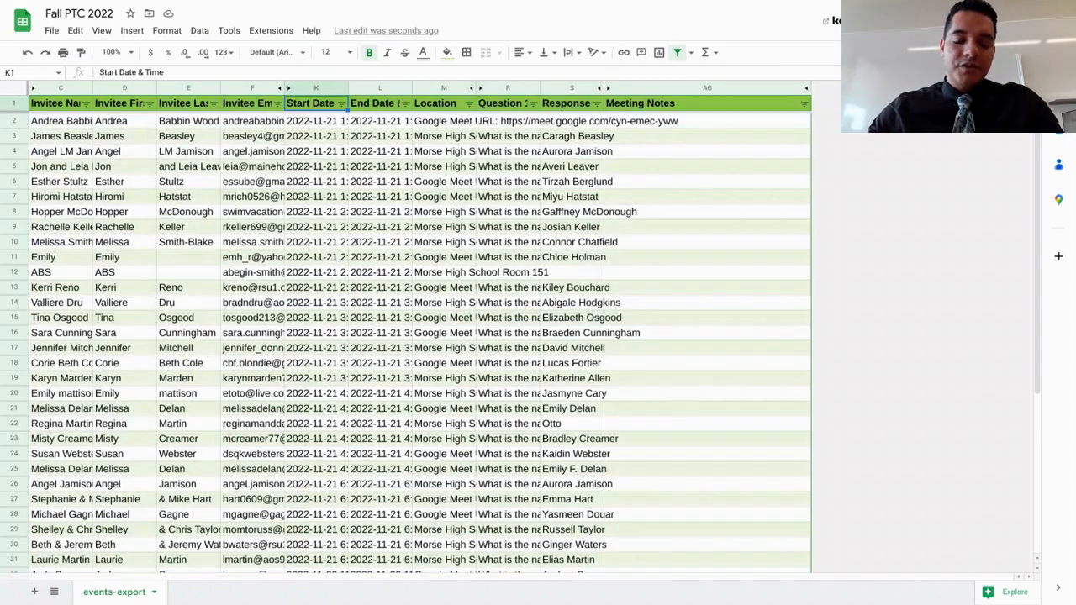
pyautogui.click(341, 103)
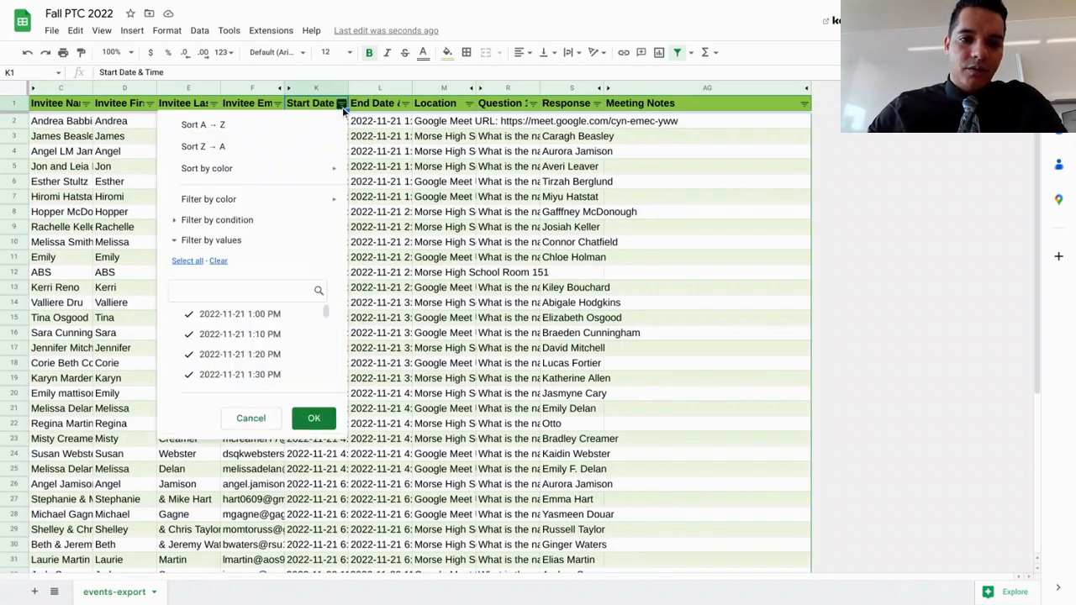
pyautogui.click(289, 132)
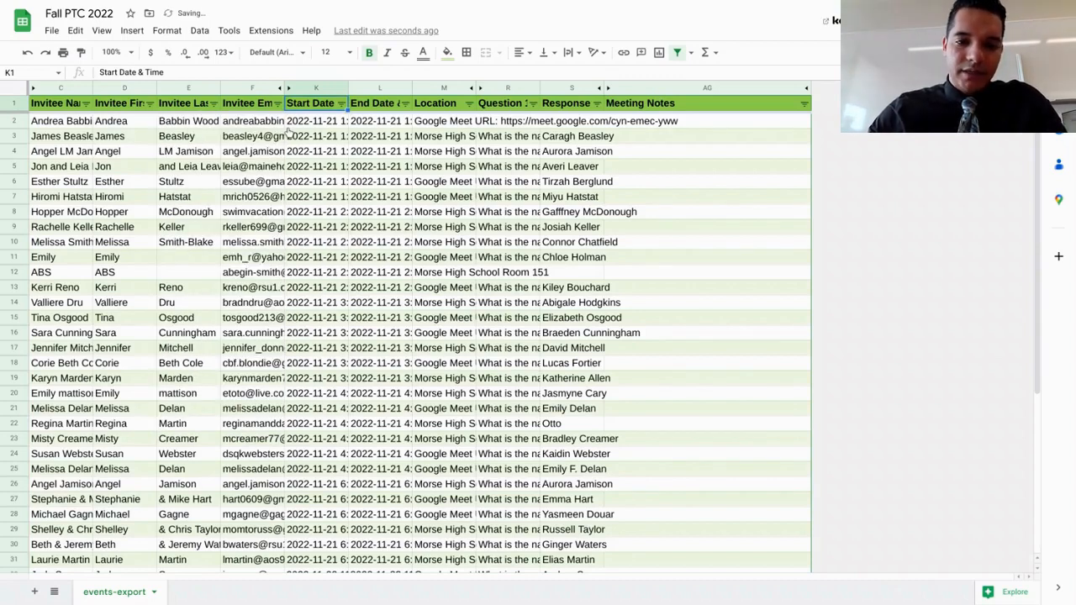
pyautogui.click(319, 125)
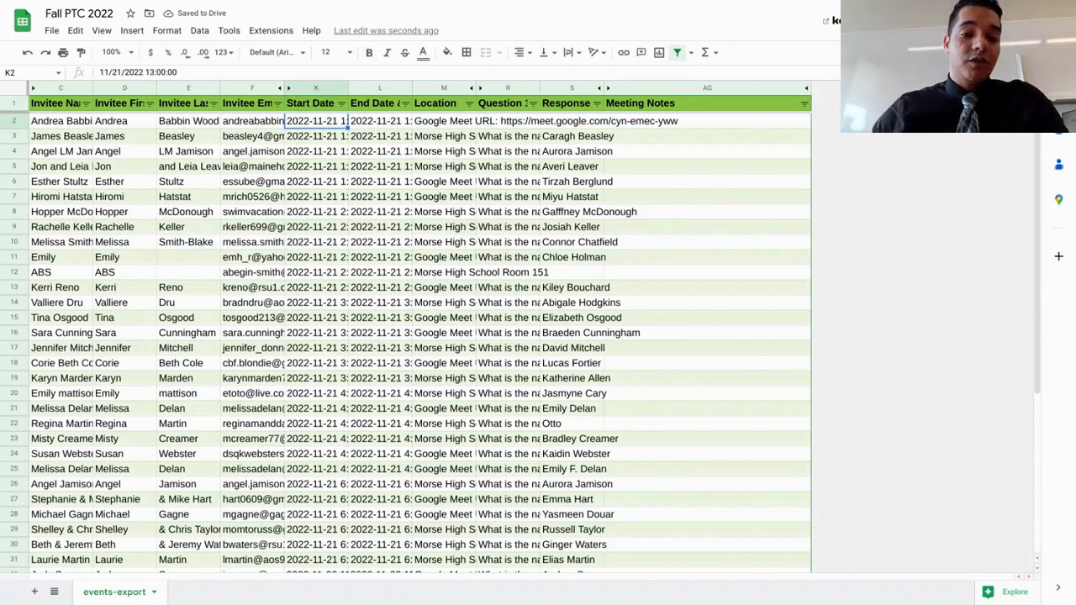
pyautogui.press('Down')
pyautogui.press('Down')
pyautogui.press('Down')
pyautogui.press('Down')
pyautogui.press('Down')
pyautogui.press('Right')
pyautogui.press('Right')
pyautogui.press('Right')
pyautogui.press('Right')
pyautogui.press('Right')
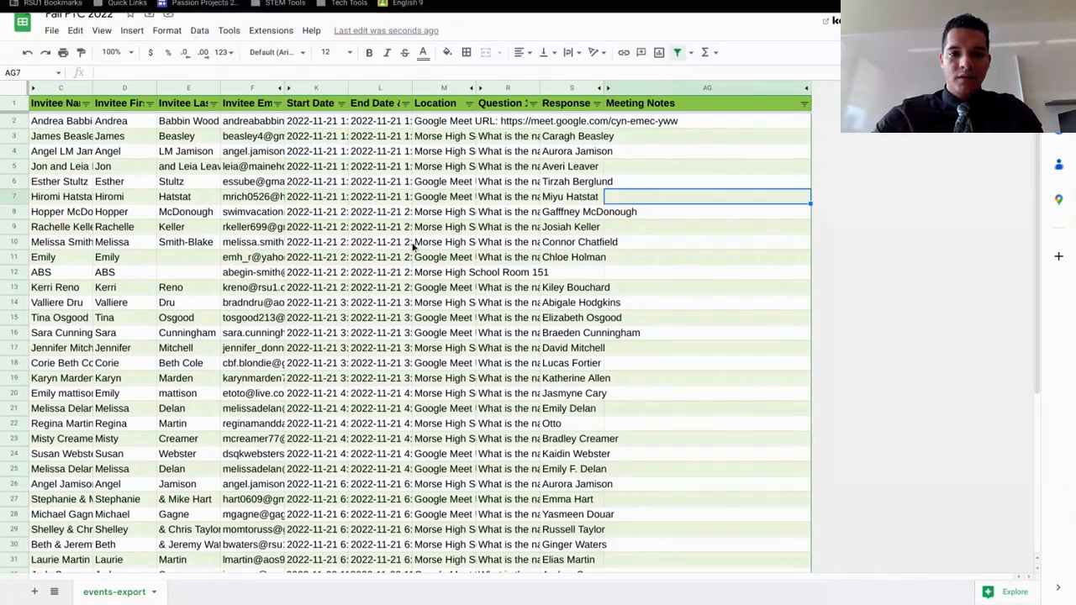
# Wrap the text in the whole sheet and slightly widen the Question 1 and Response 1 columns
pyautogui.click(14, 90)
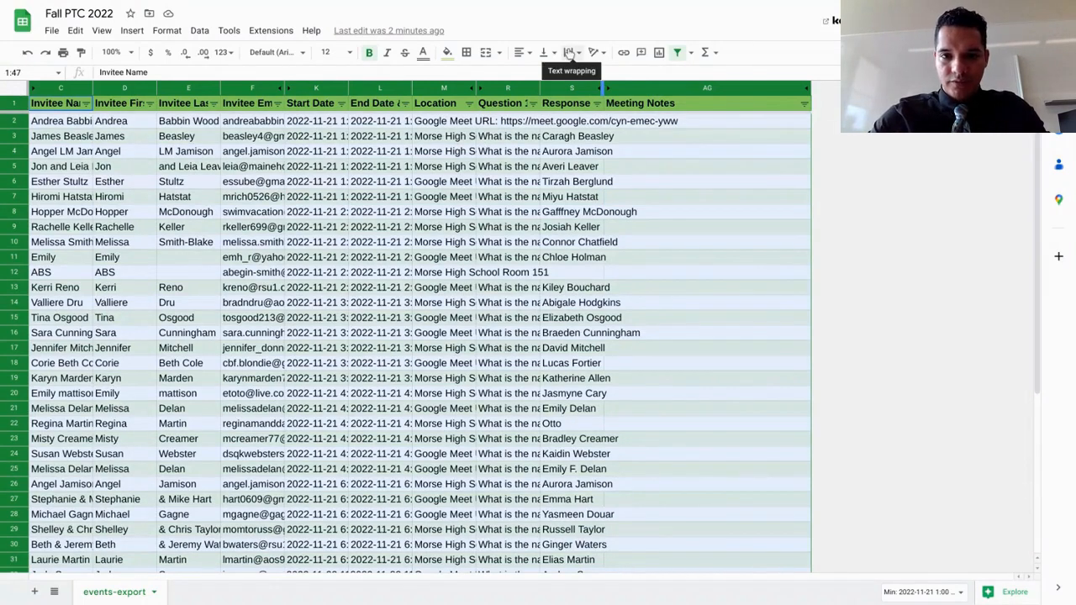
pyautogui.click(569, 53)
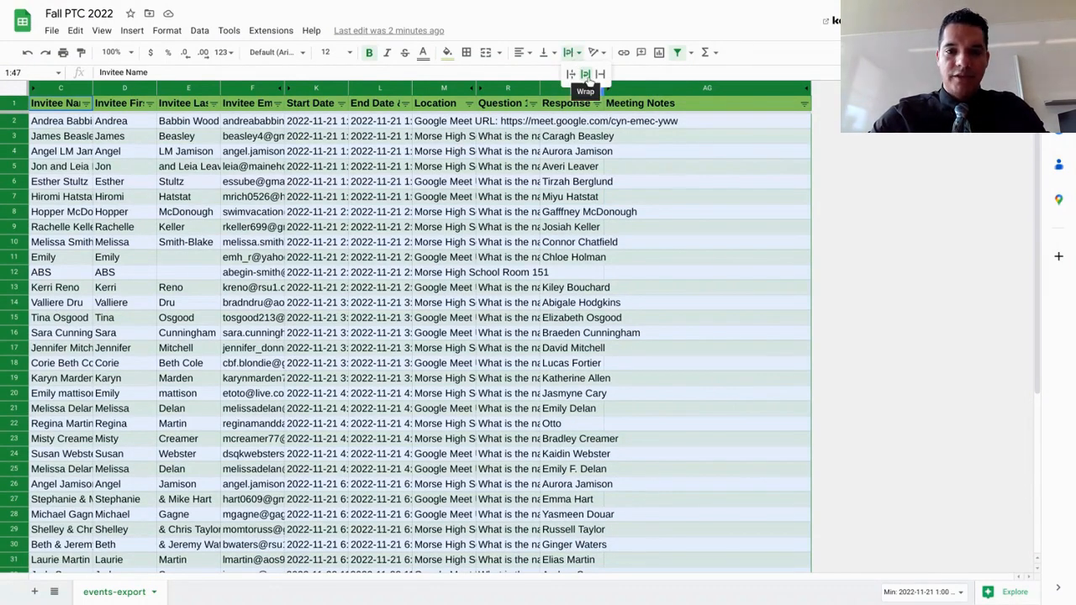
pyautogui.click(586, 75)
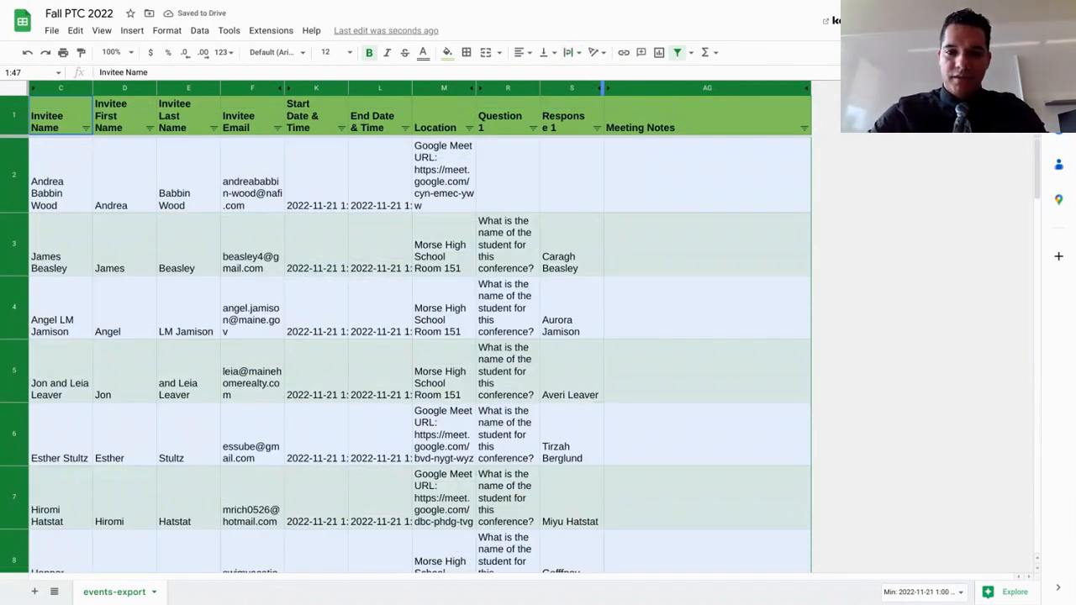
pyautogui.click(680, 188)
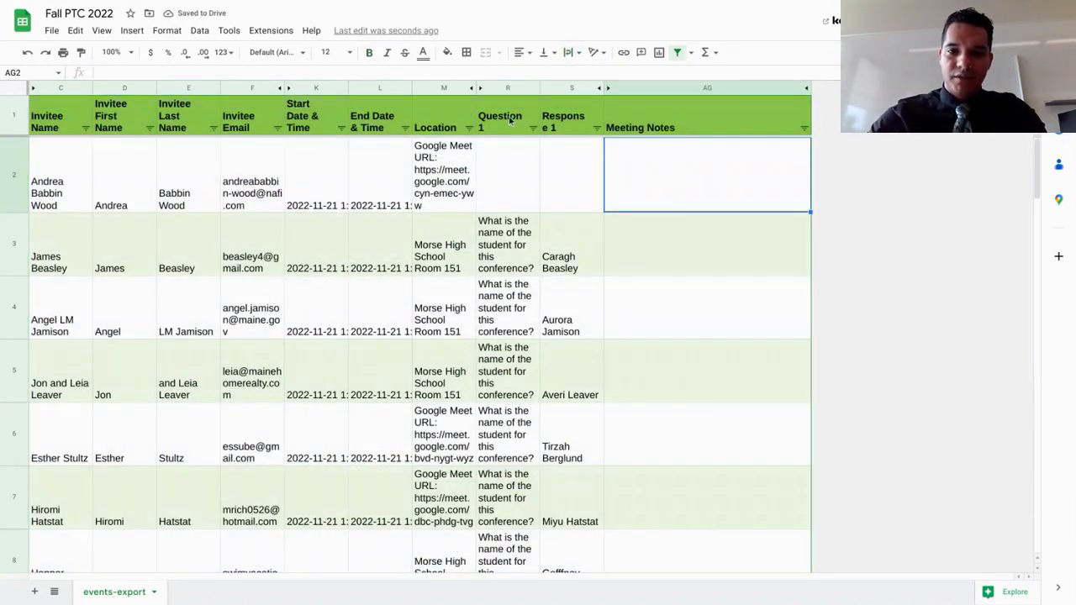
pyautogui.moveTo(540, 88); pyautogui.dragTo(550, 89)
pyautogui.moveTo(615, 88); pyautogui.dragTo(624, 87)
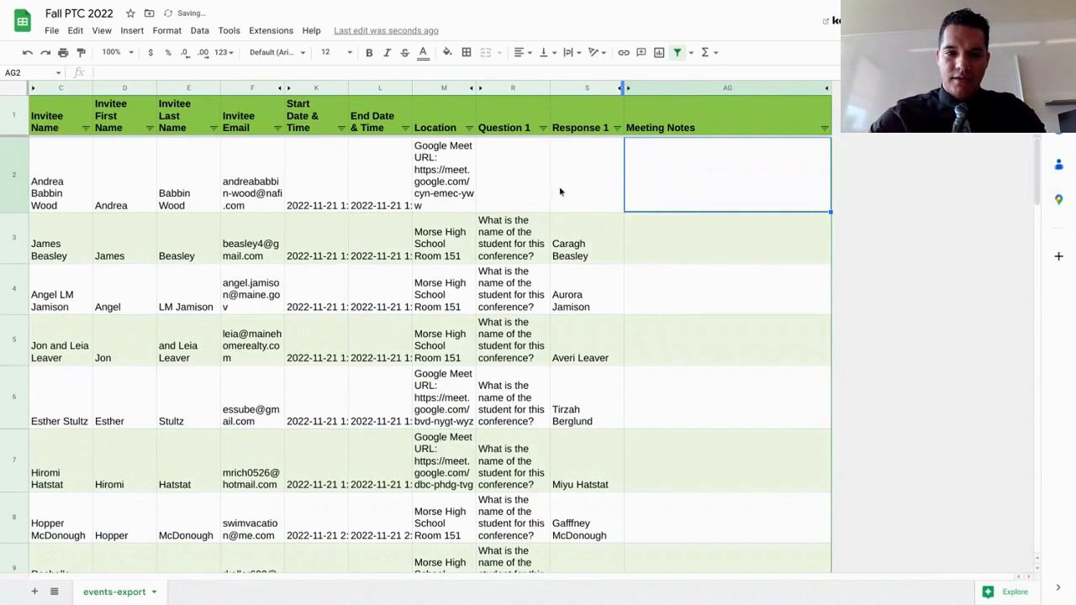
# Reapply the A → Z sort on the Start Date & Time column of the wrapped schedule
pyautogui.click(342, 127)
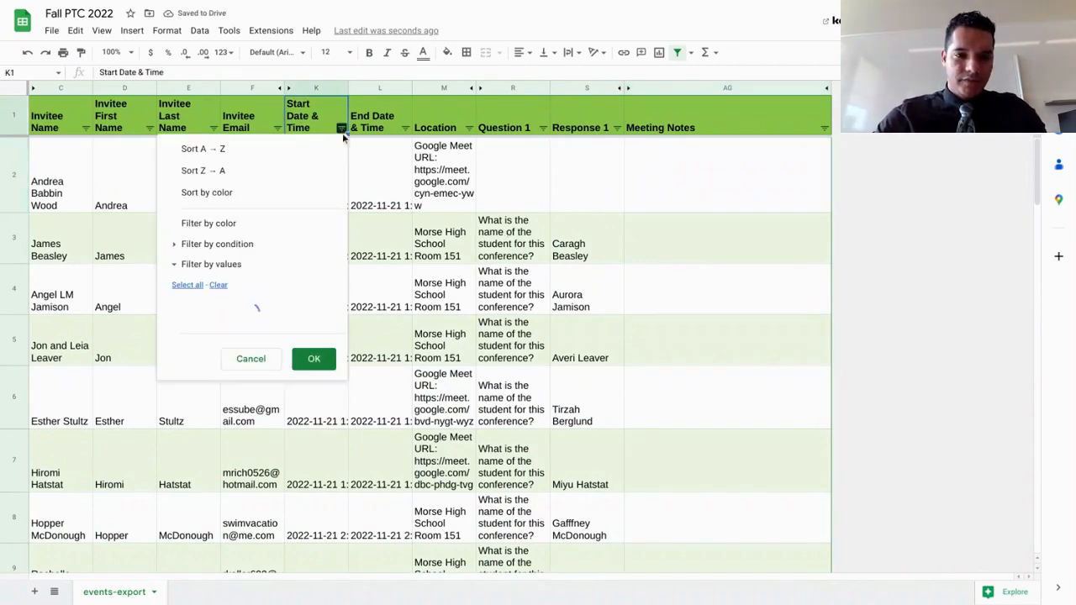
pyautogui.click(284, 151)
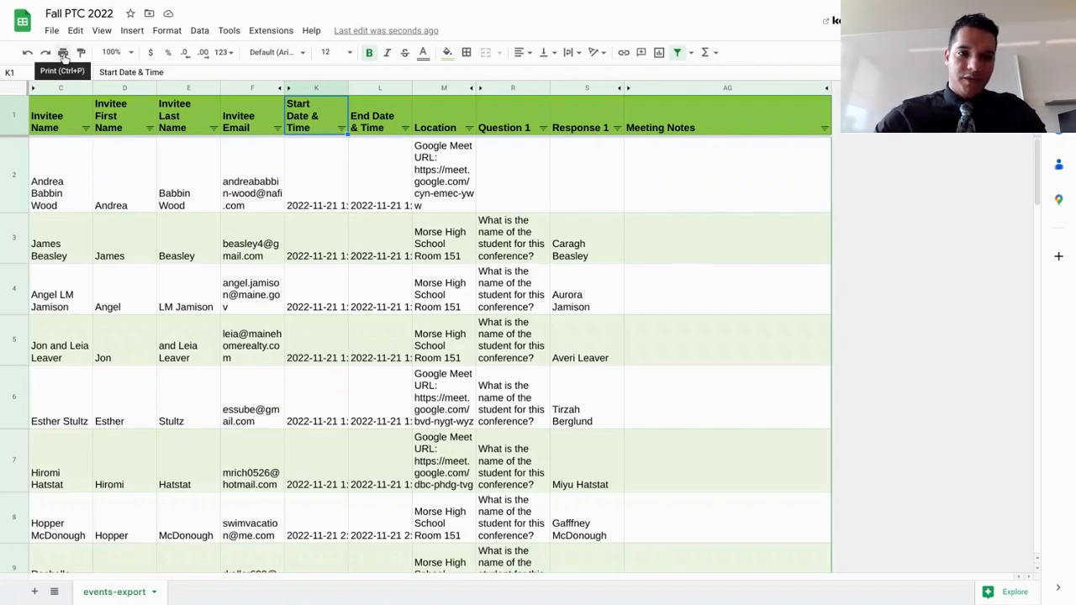
# Open the print settings and check the schedule's page layout in the print preview
pyautogui.click(64, 53)
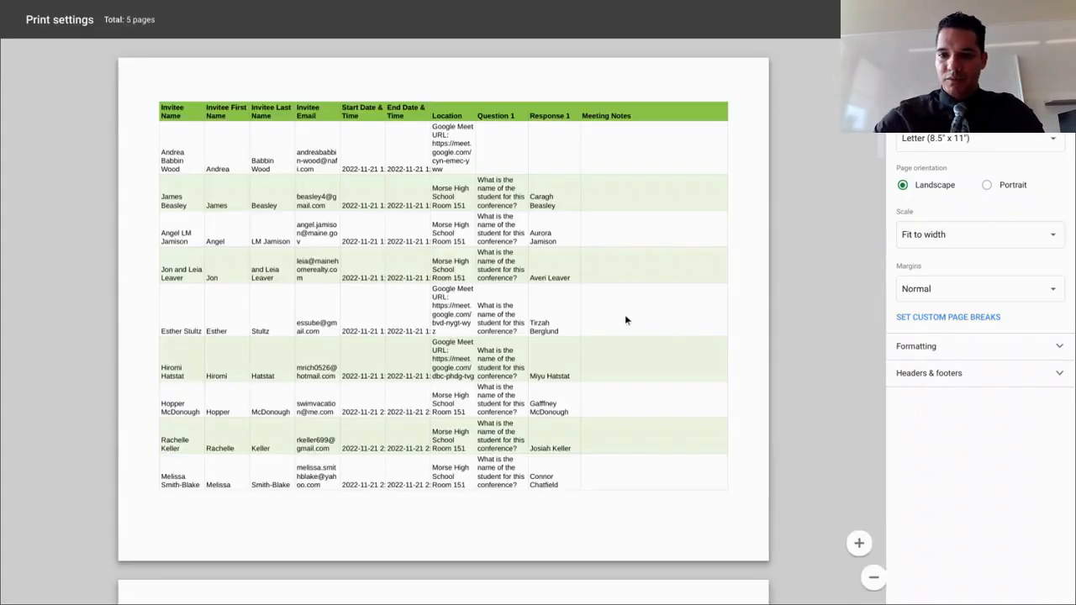
pyautogui.scroll(-5, 625, 318)
pyautogui.scroll(-7, 625, 320)
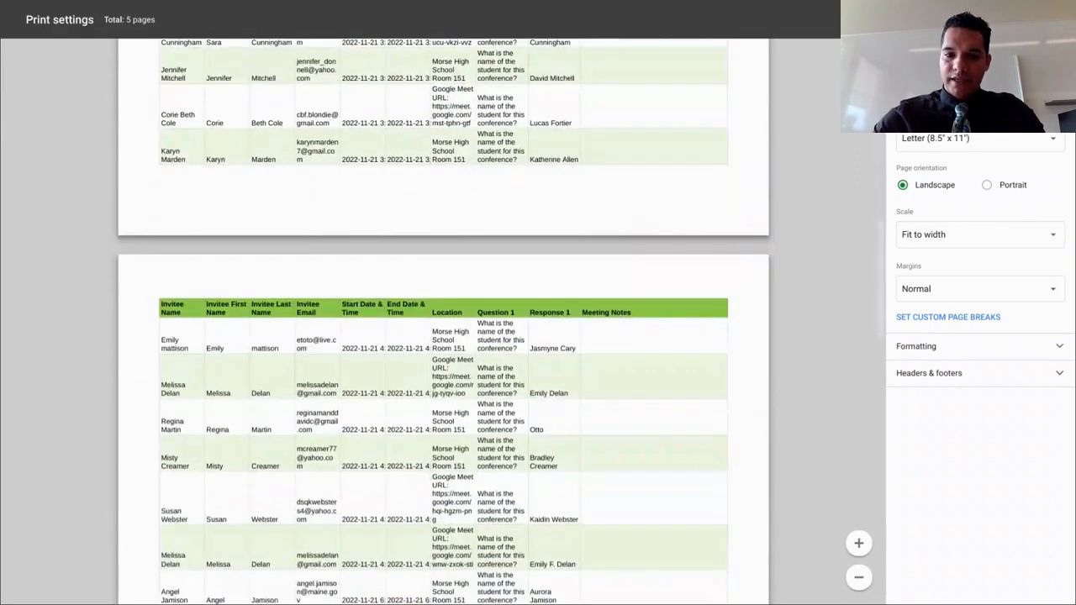
pyautogui.scroll(12, 625, 319)
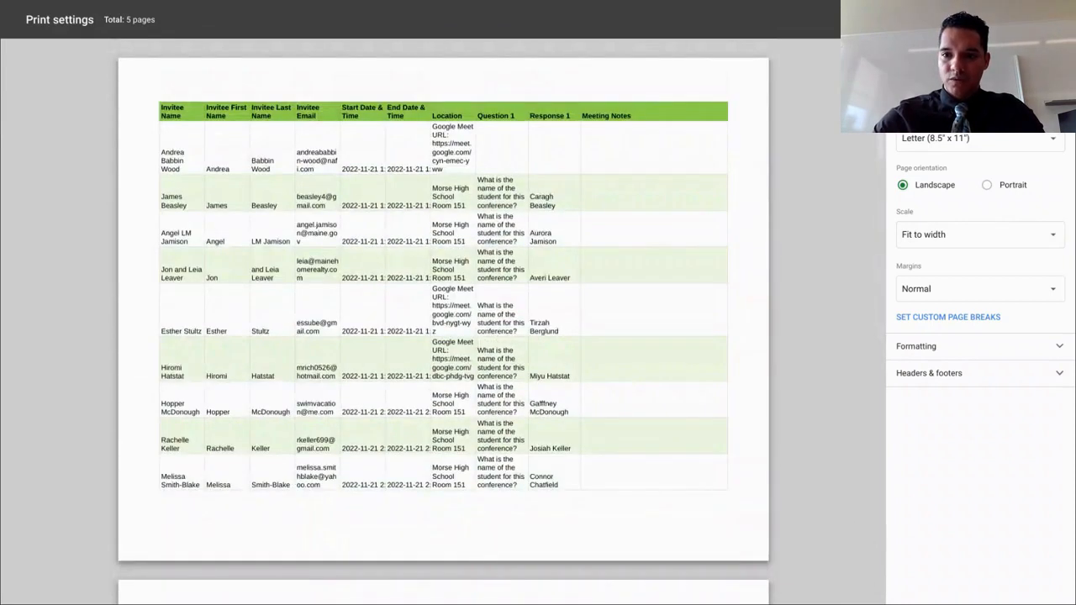